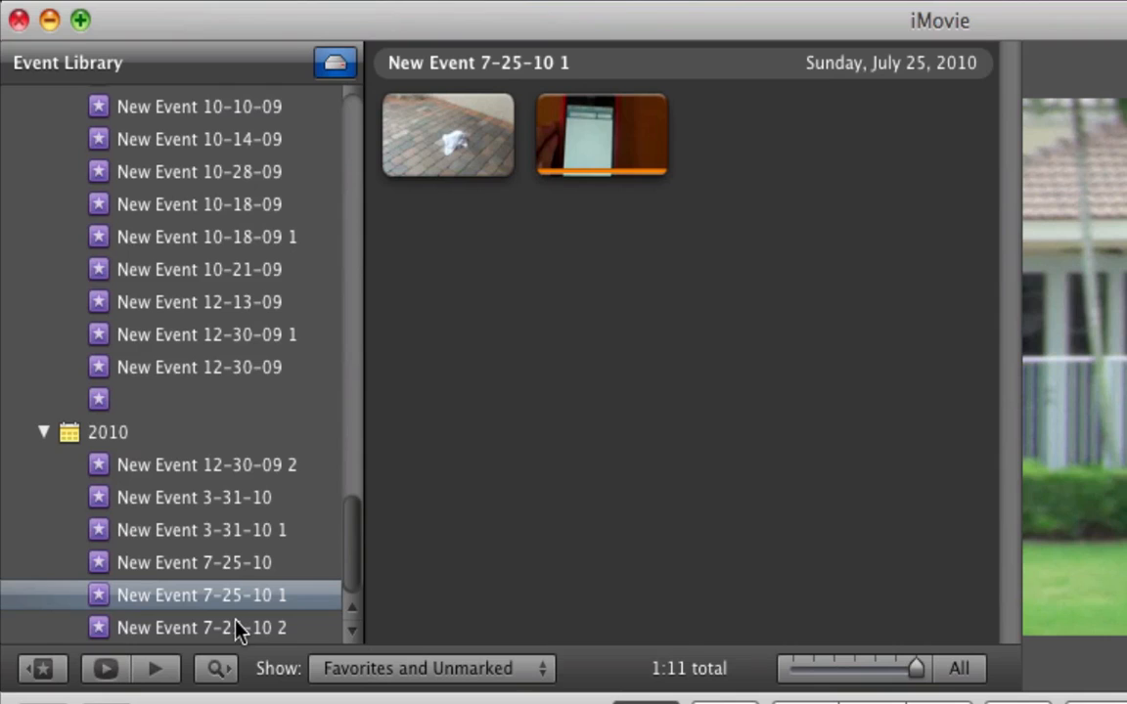
- View the footage of New Event 7-25-10 2, check the Project Library, and return to the clips of project "sou"
click(237, 629)
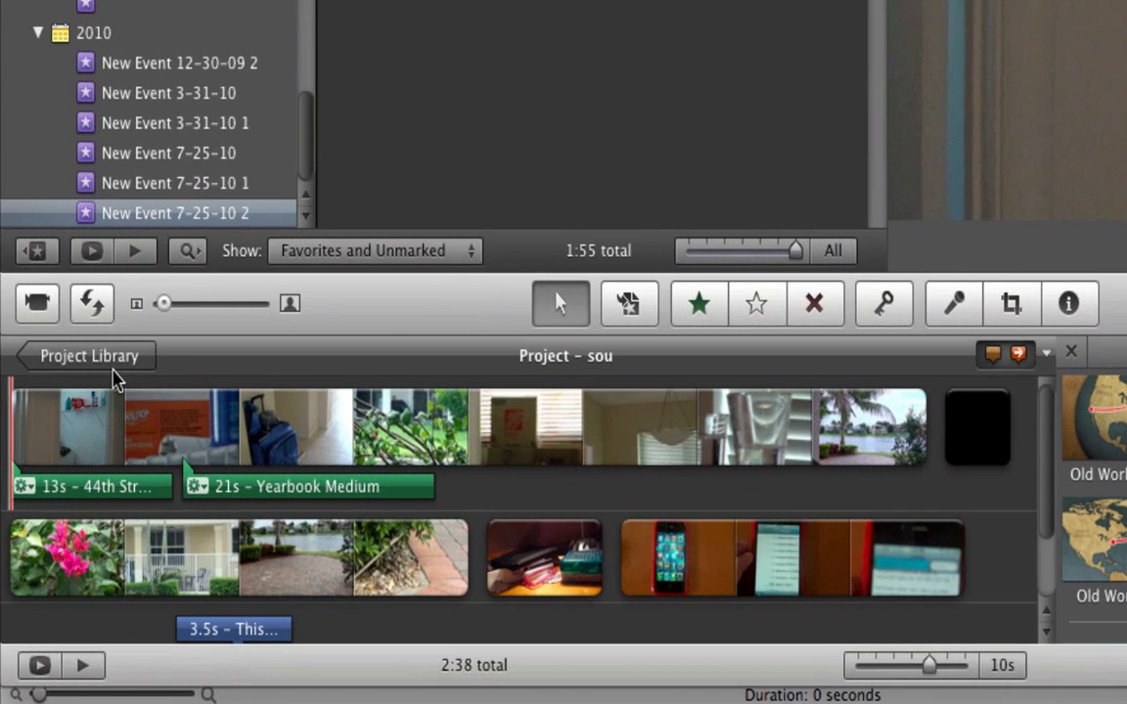
click(86, 364)
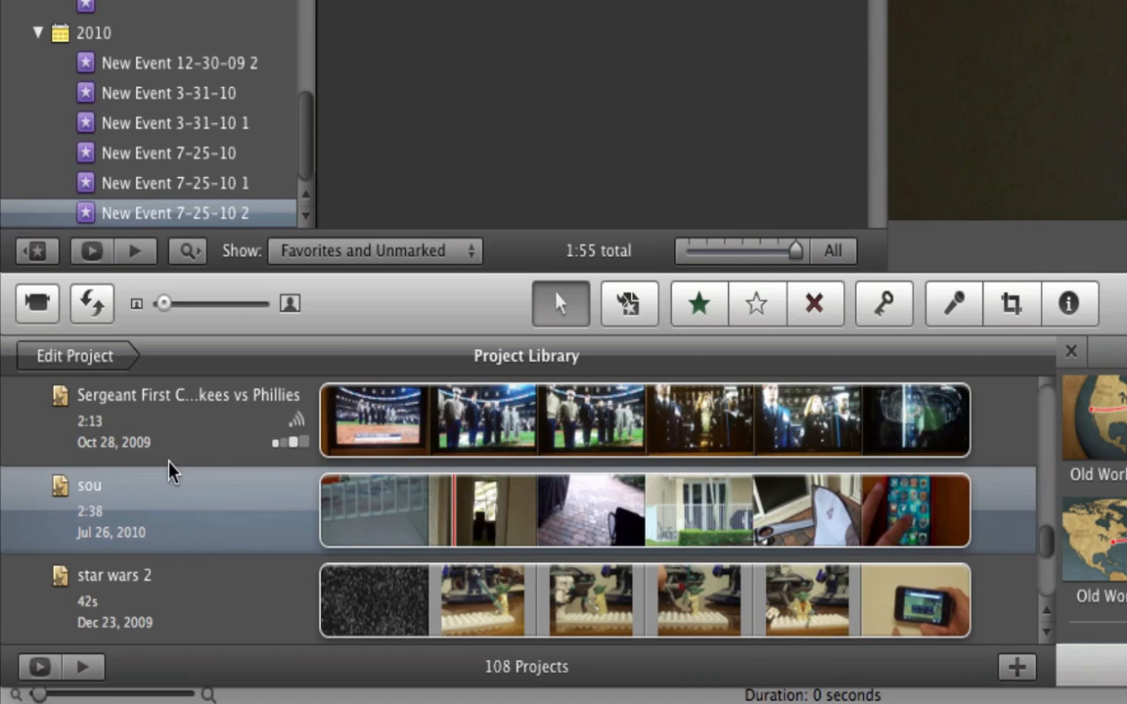
click(69, 359)
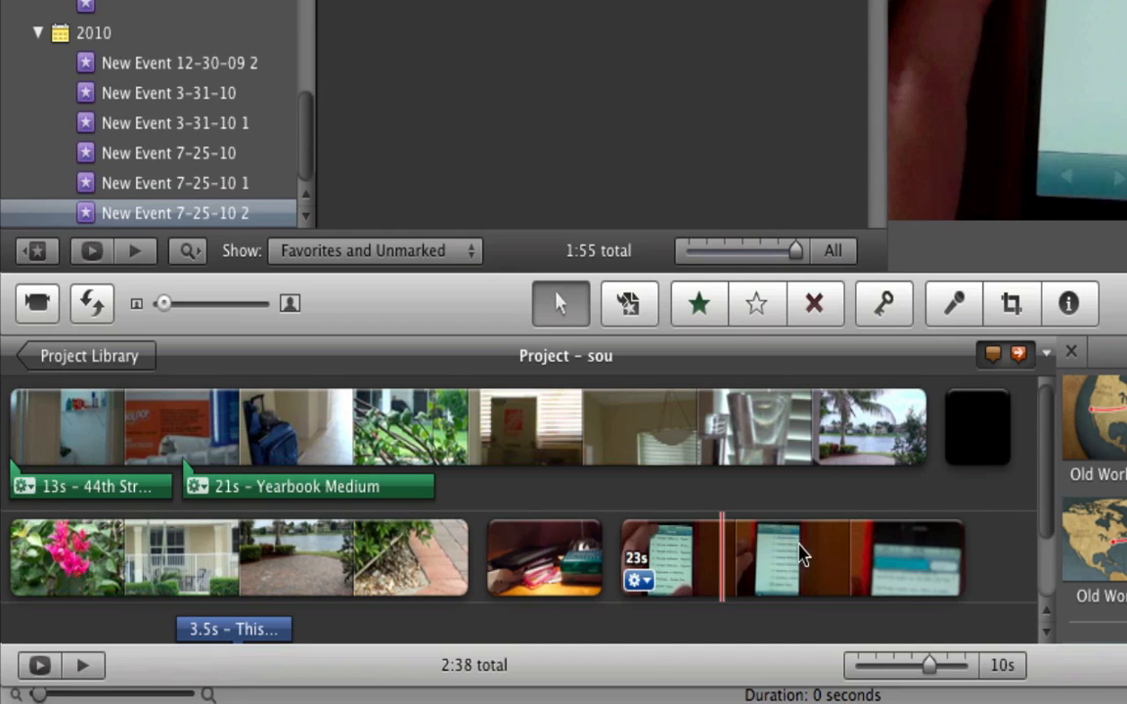
scroll(805, 557, down, 3)
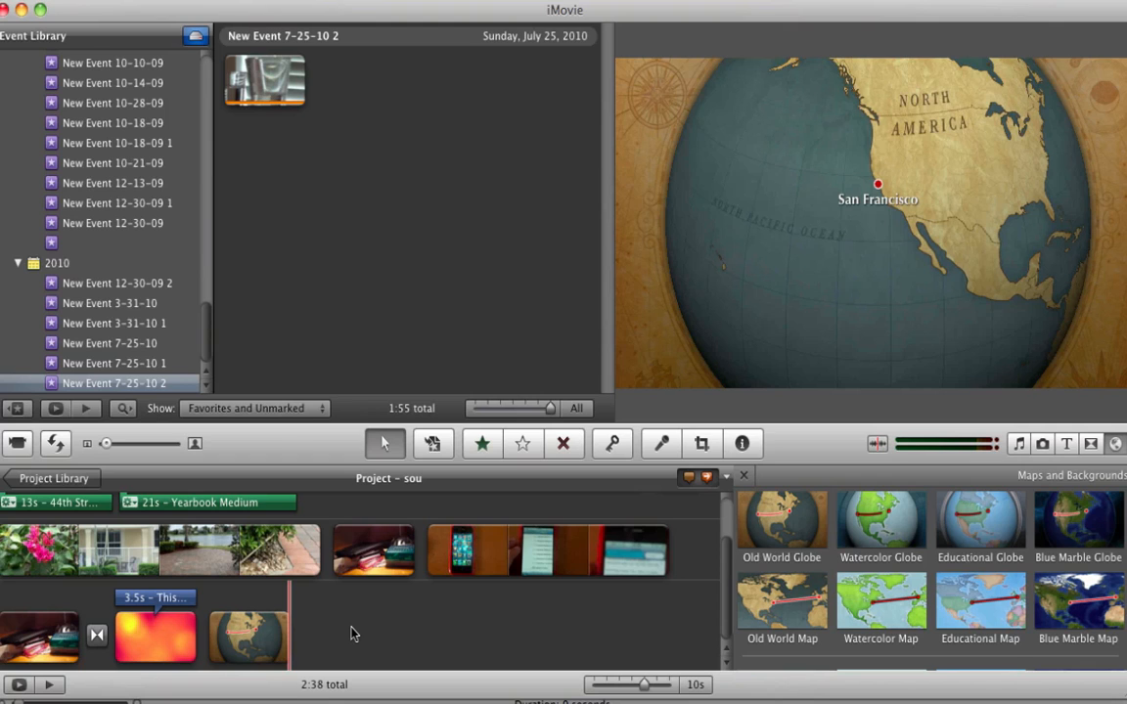
scroll(352, 633, up, 2)
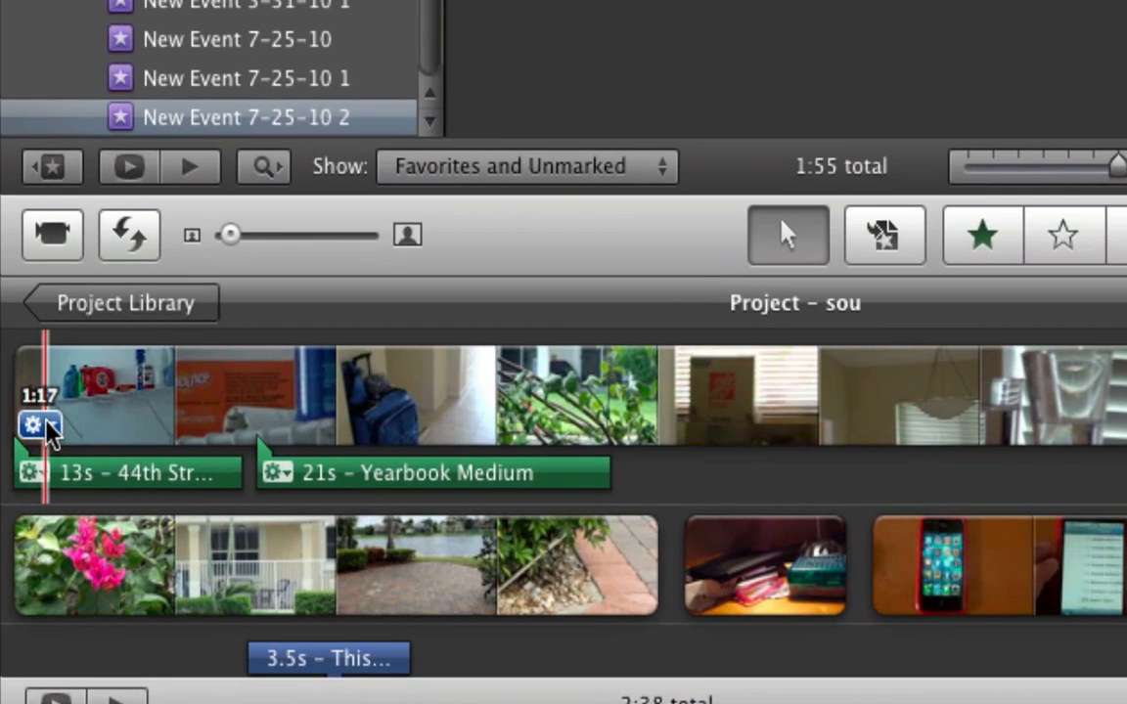
- Open Clip Adjustments for the first project clip and view the available video effects without applying one
click(9, 540)
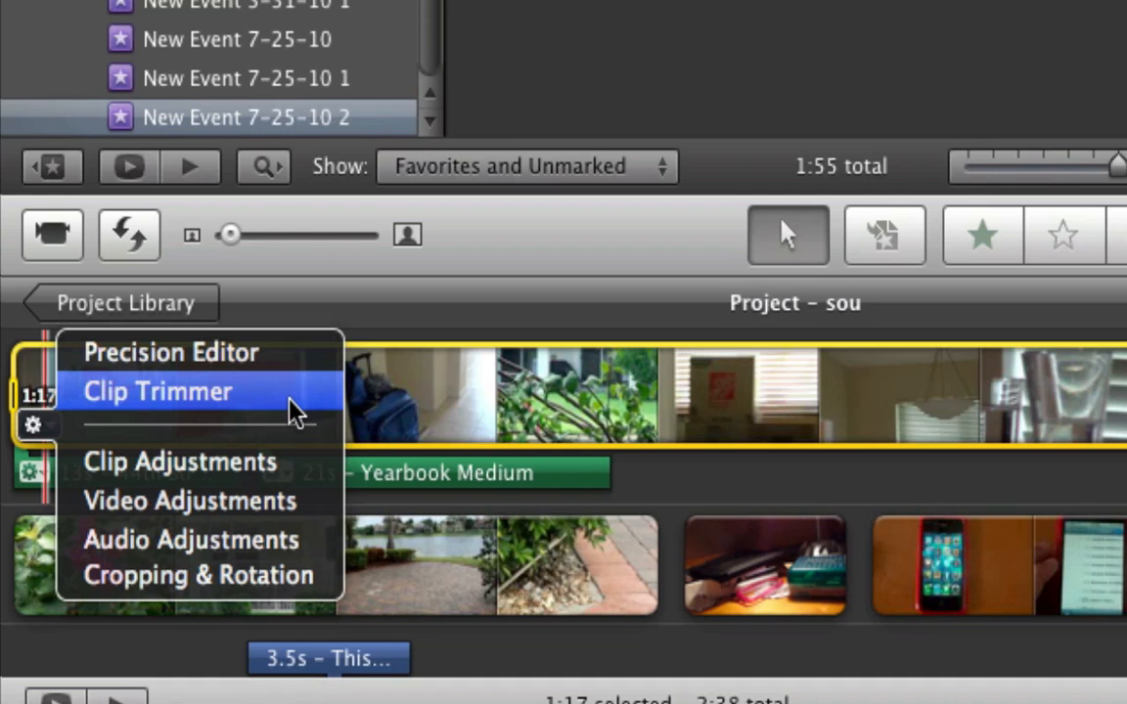
click(249, 461)
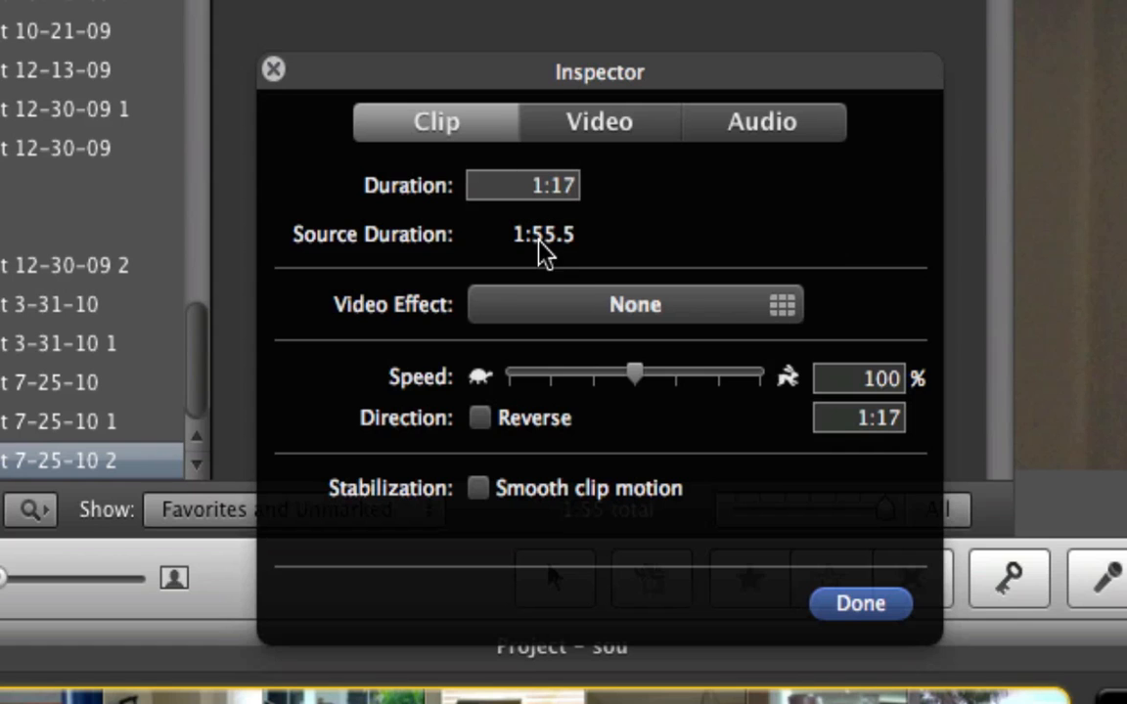
click(561, 296)
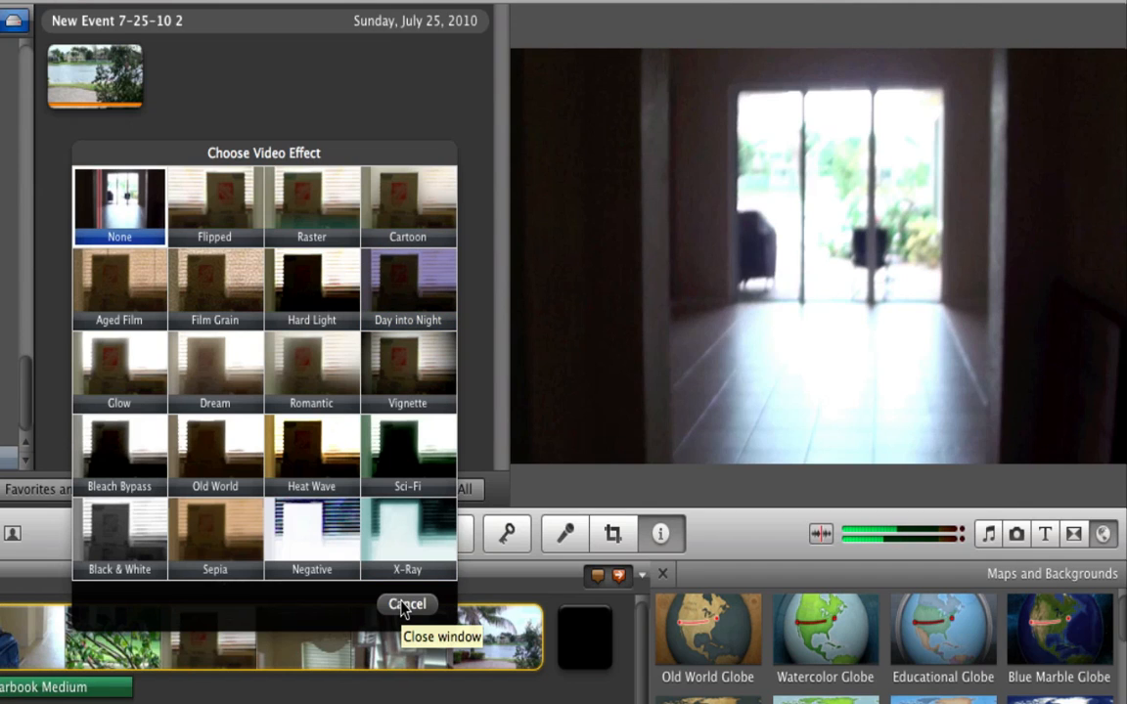
click(406, 605)
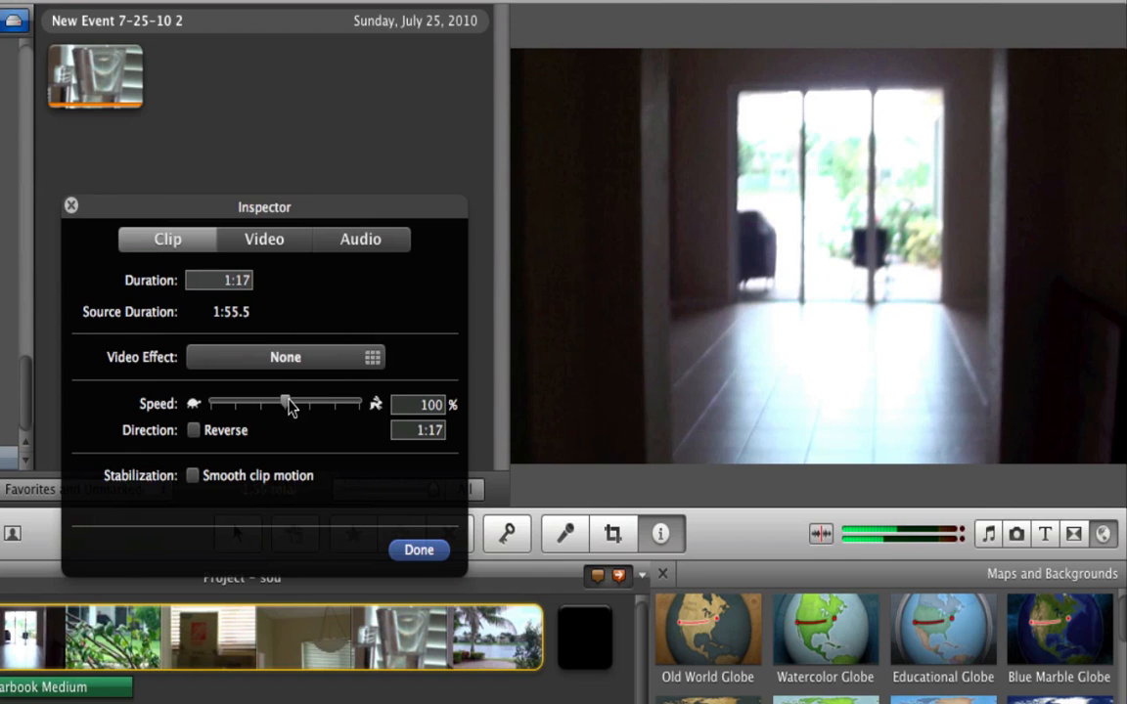
- Review the first clip's video and audio adjustment settings, then close the Inspector
click(262, 245)
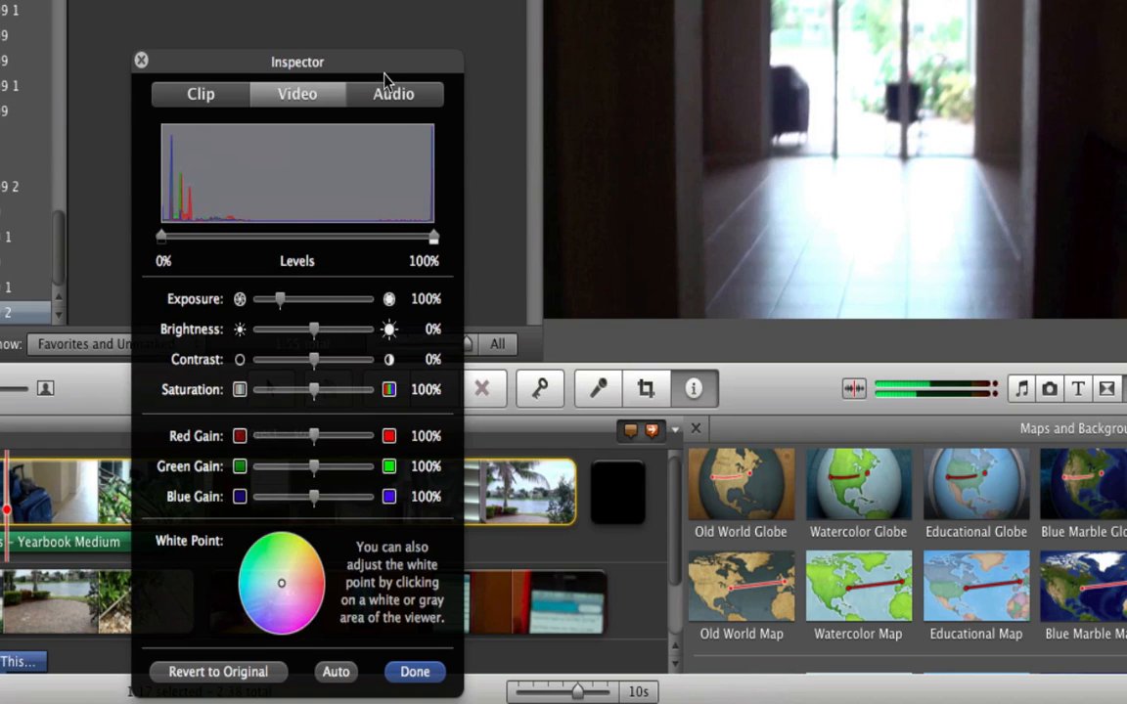
click(406, 95)
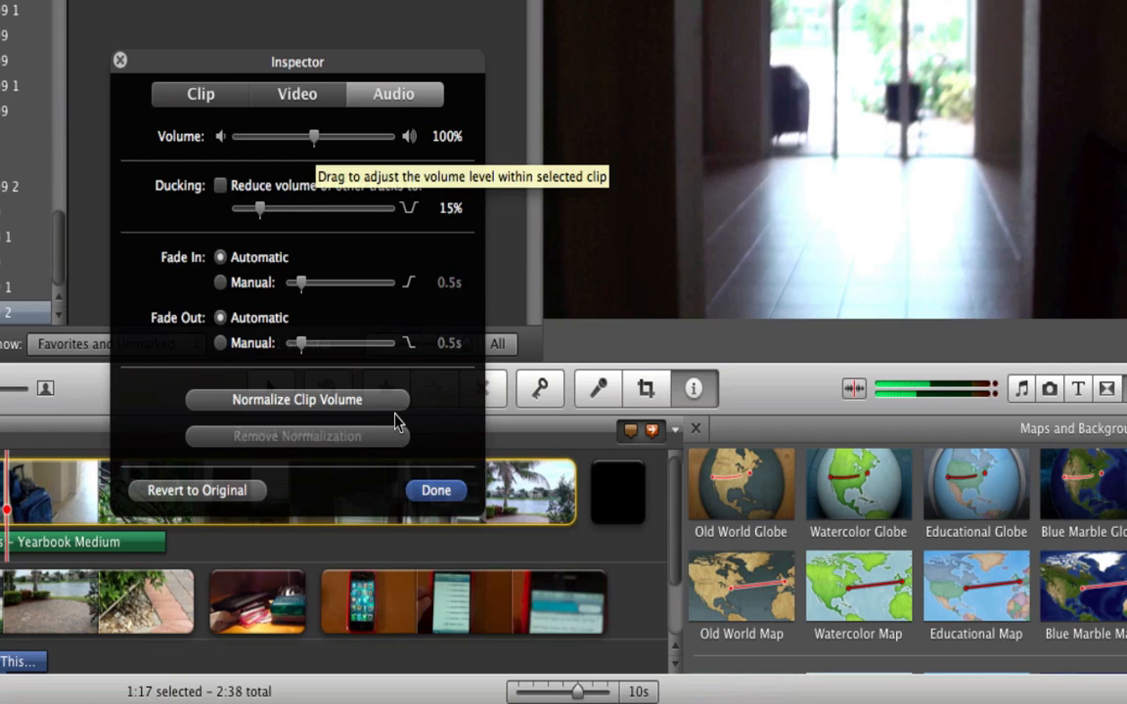
click(436, 490)
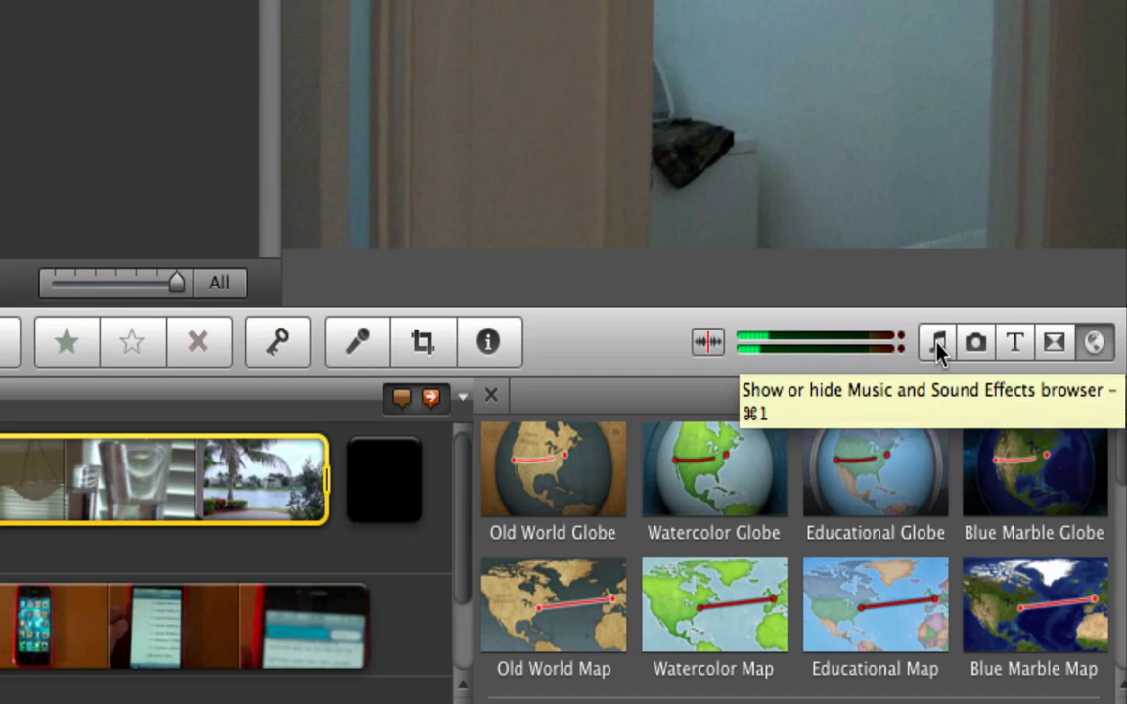
- Look through the Music and Sound Effects, Photos, Titles, Transitions, and Maps and Backgrounds browsers in turn
click(937, 344)
click(981, 346)
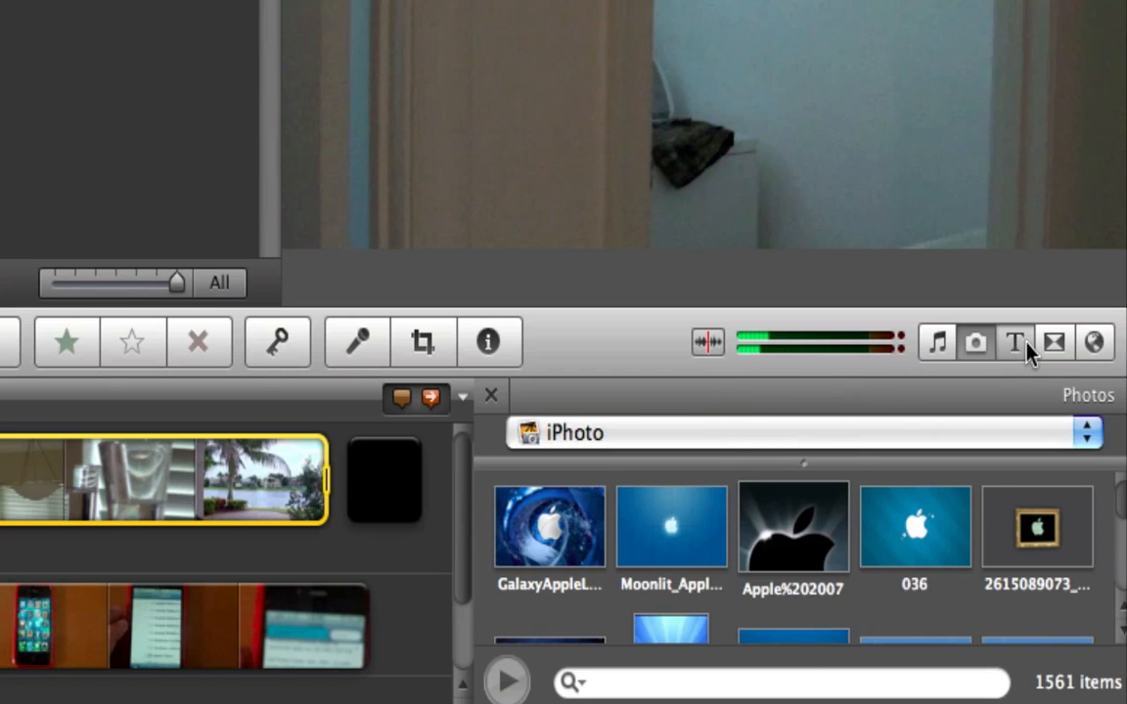
click(1024, 348)
click(1056, 347)
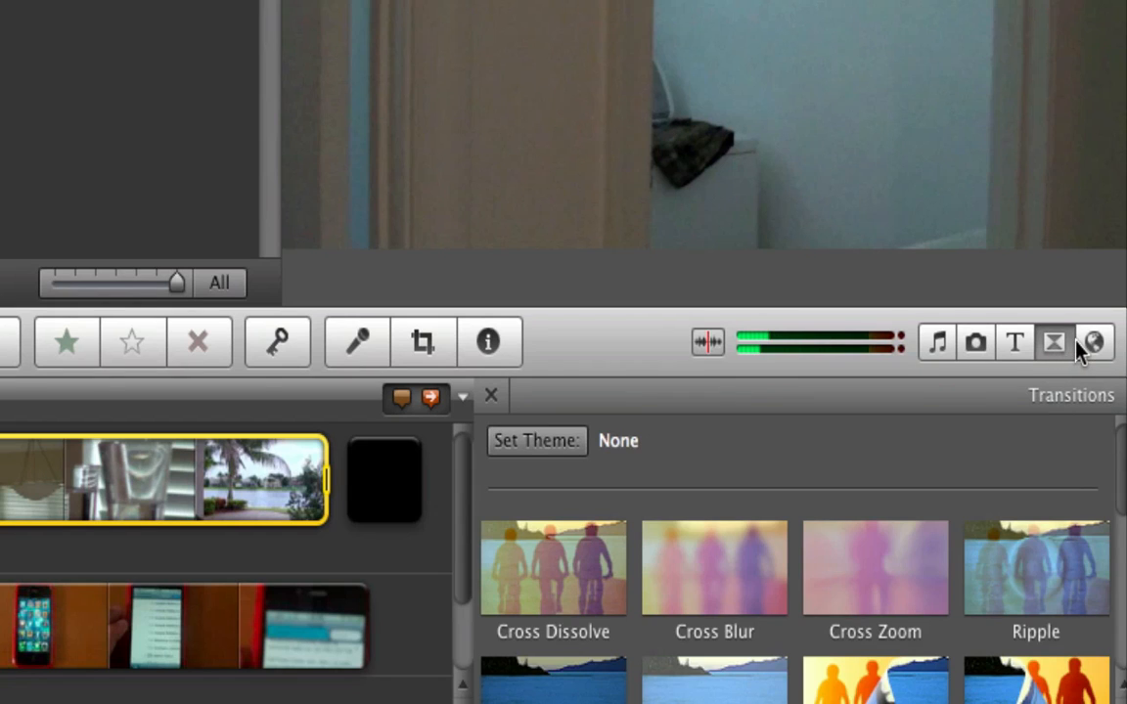
click(1093, 345)
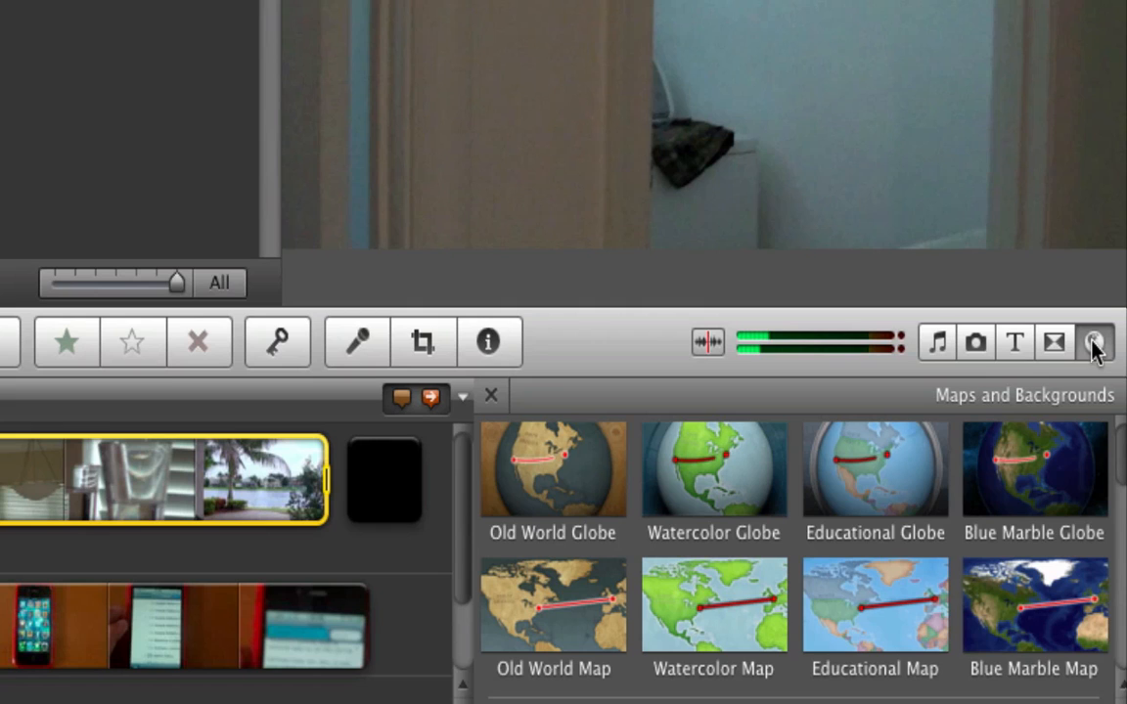
- Add Barbeque Blues Medium from iLife Sound Effects beneath the first clip, following the Yearbook Medium track
click(924, 343)
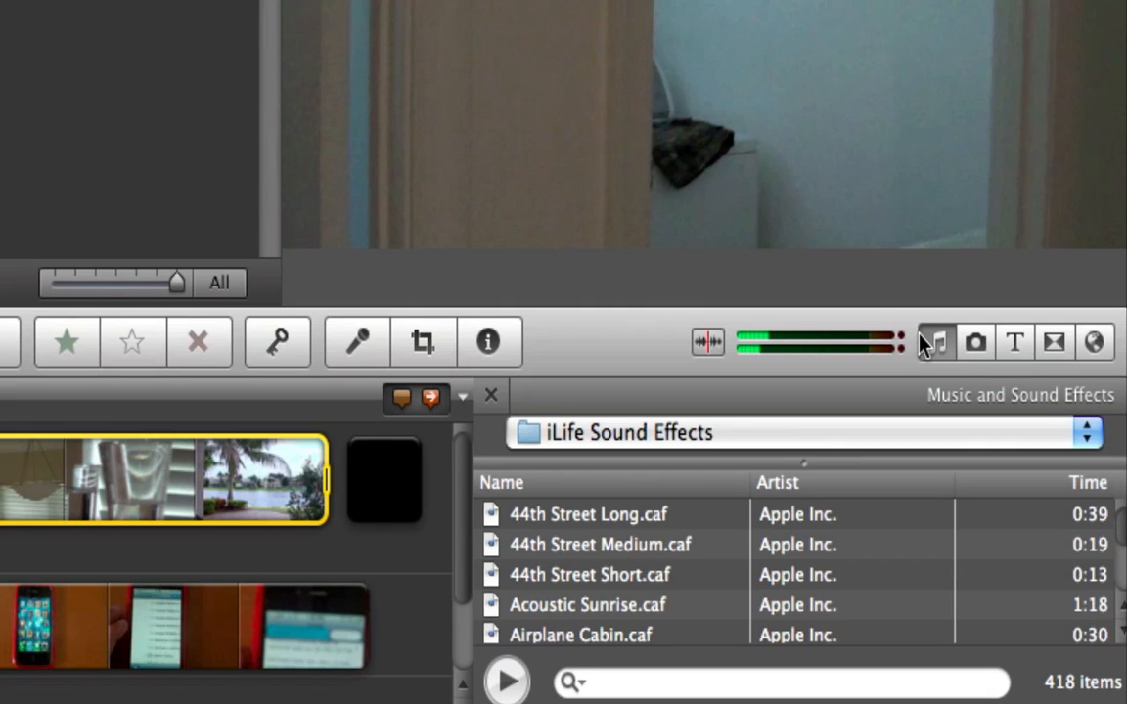
click(719, 435)
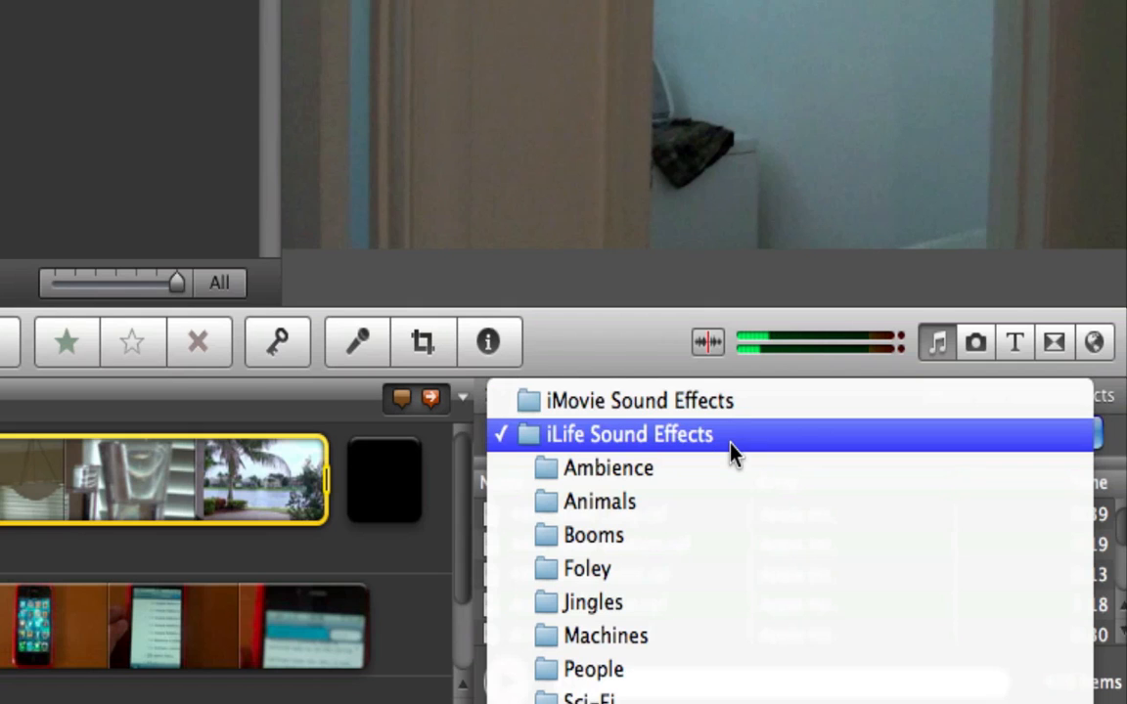
scroll(731, 453, down, 10)
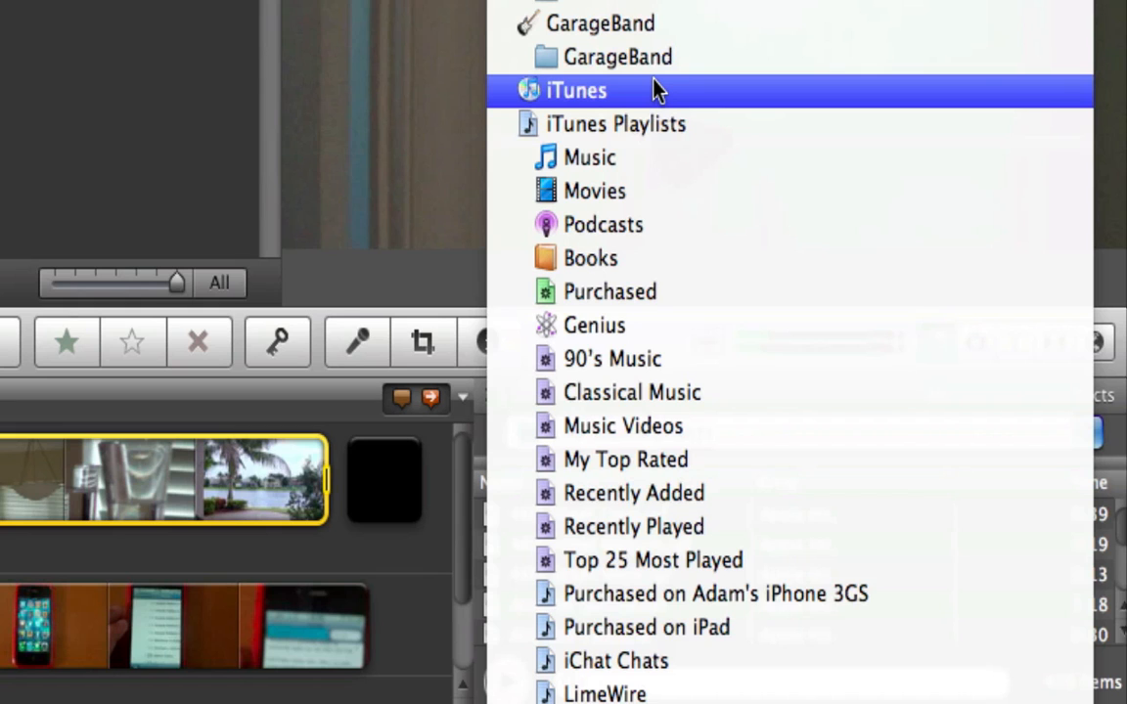
scroll(653, 90, up, 2)
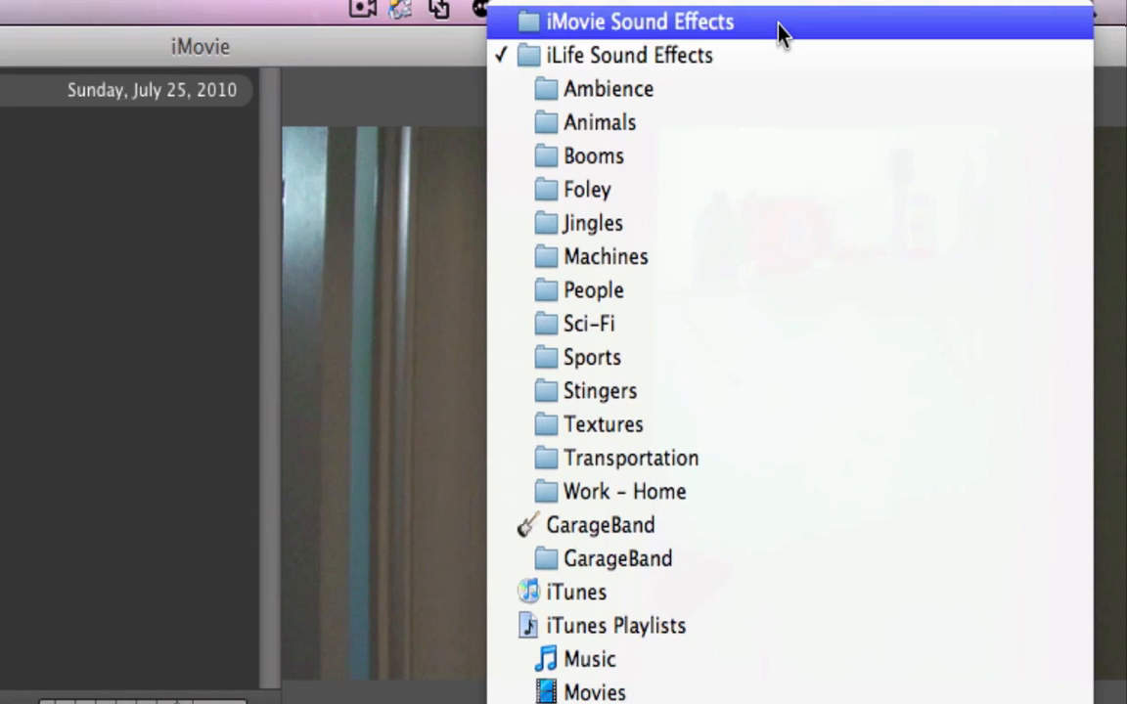
click(790, 60)
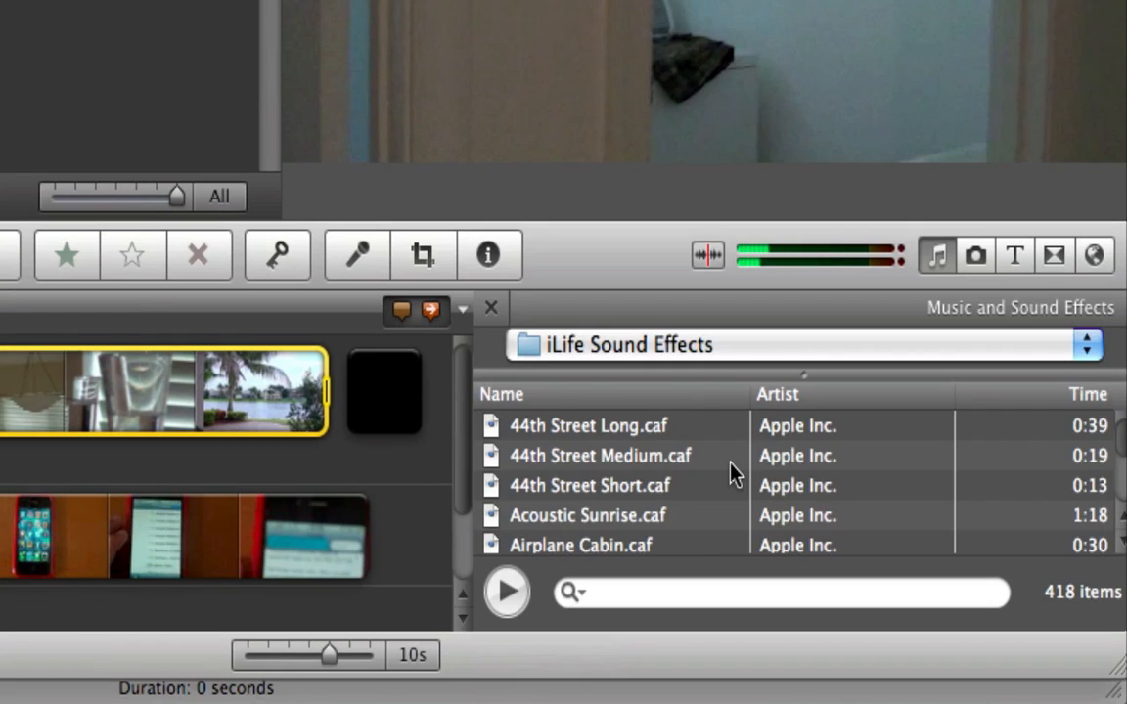
scroll(735, 475, down, 5)
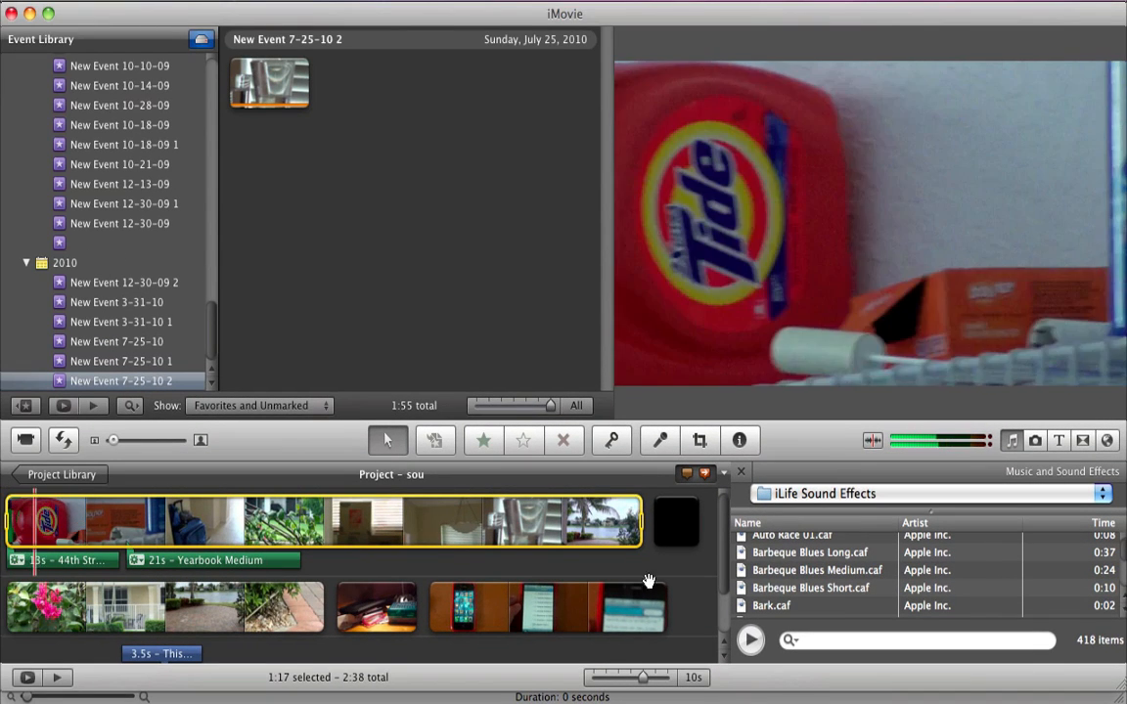
drag(932, 571, 315, 558)
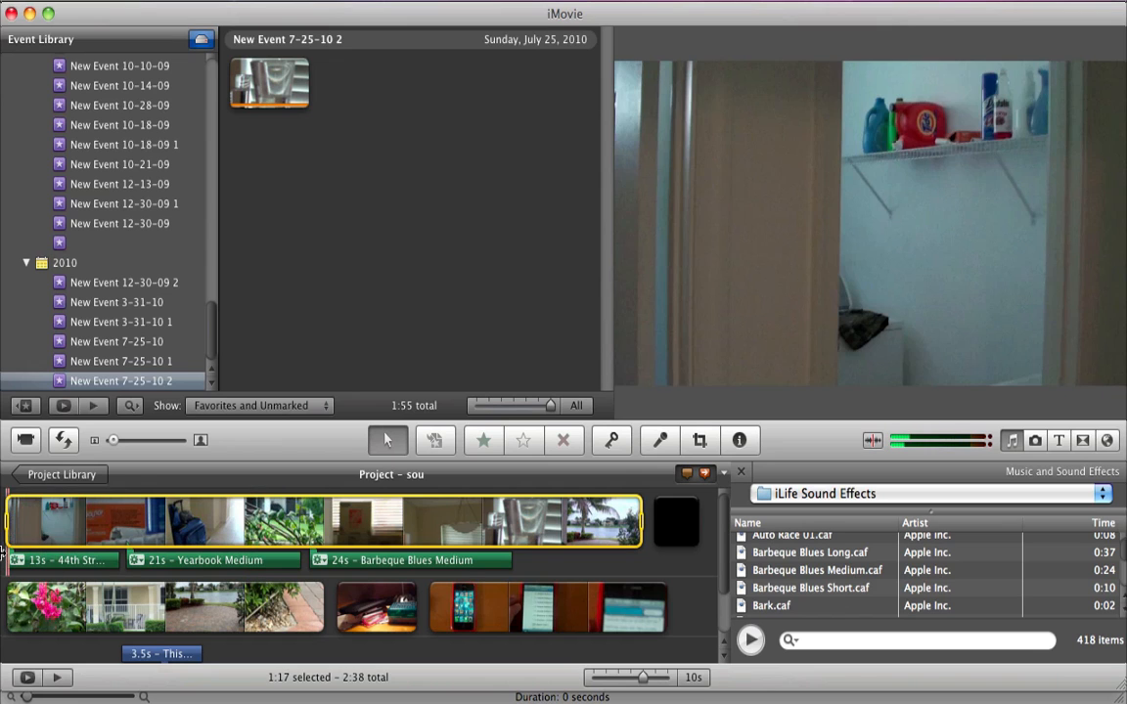
- Play parts of the first clip to preview how its background music sounds
key(space)
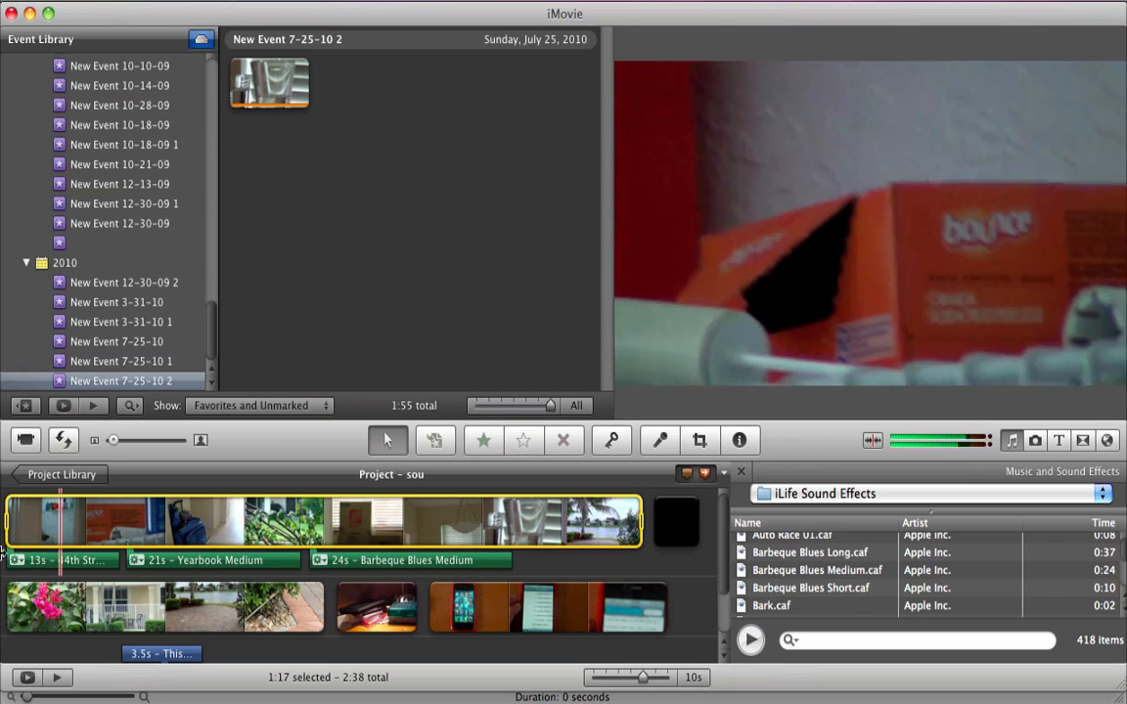
key(space)
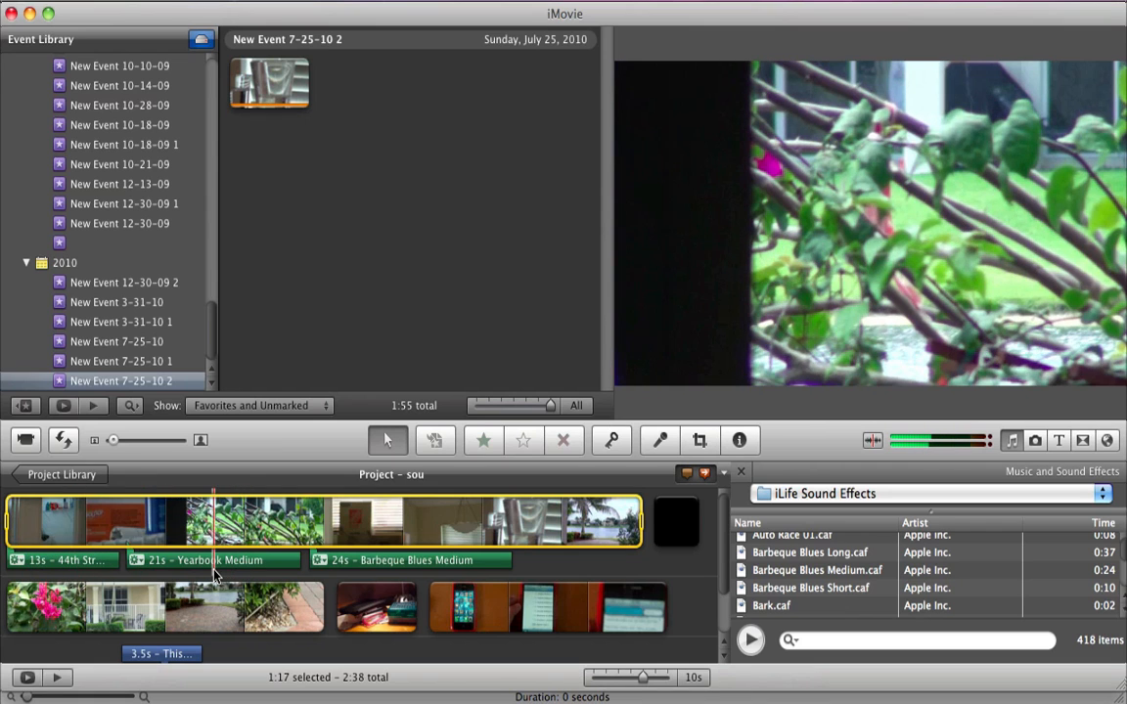
key(space)
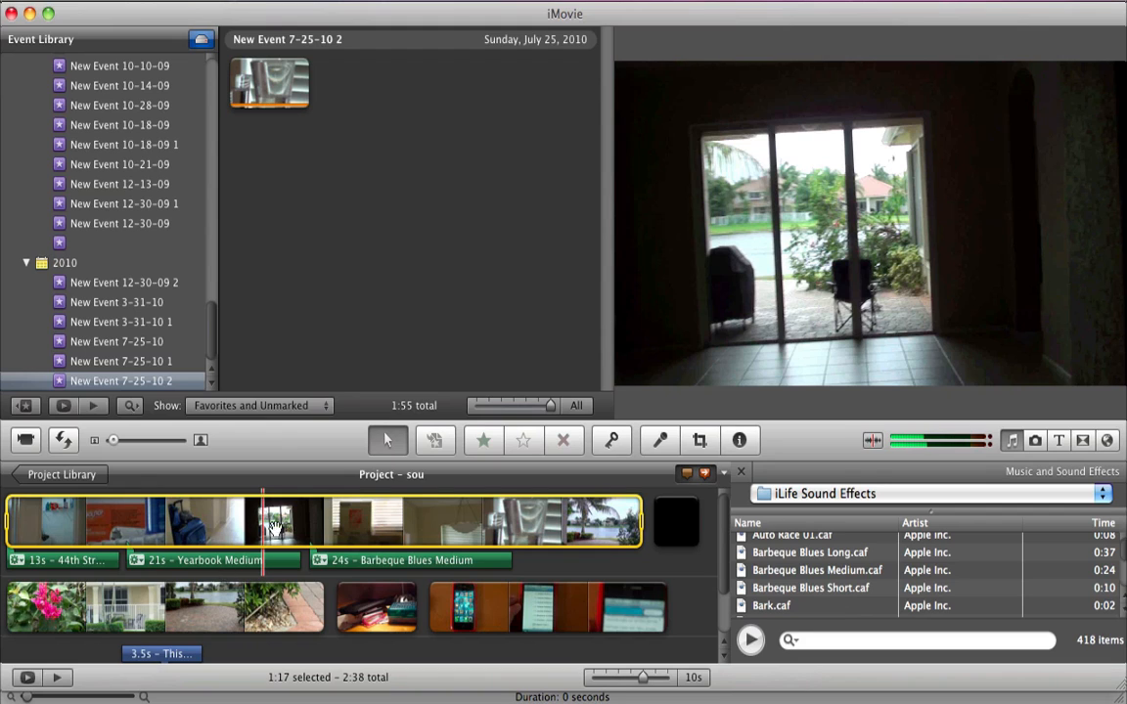
- Add the iPhoto picture DSC00002 to the end of the project, following the globe map clip
click(1035, 441)
scroll(932, 612, down, 15)
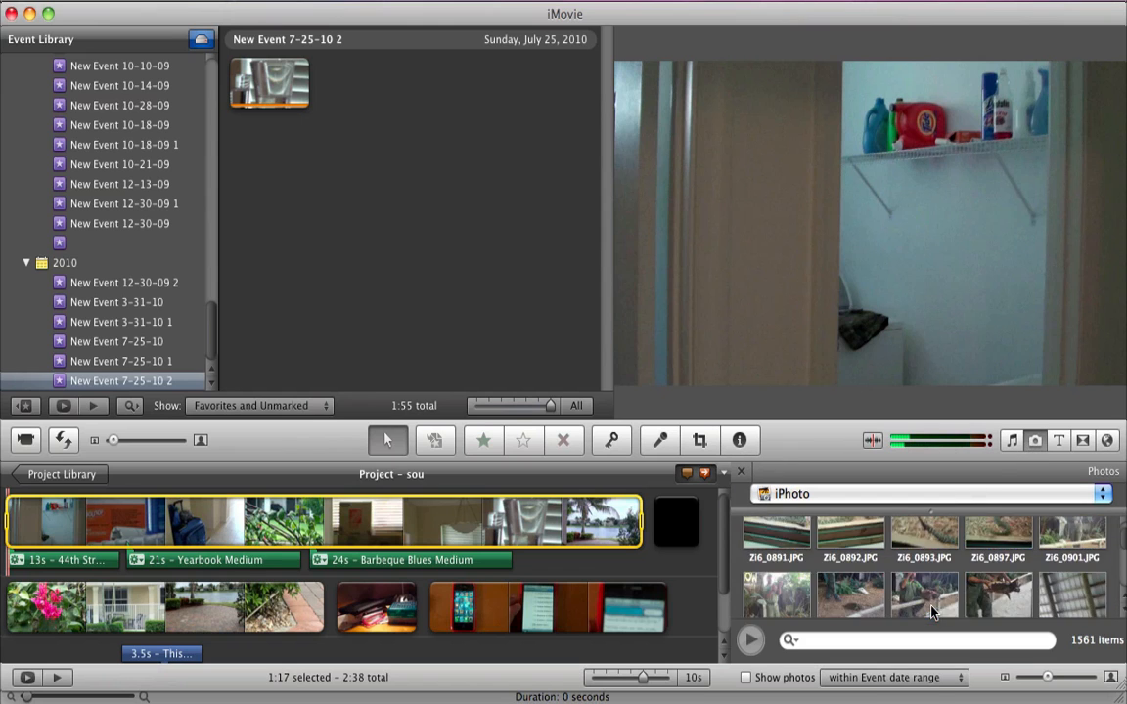
scroll(931, 611, down, 10)
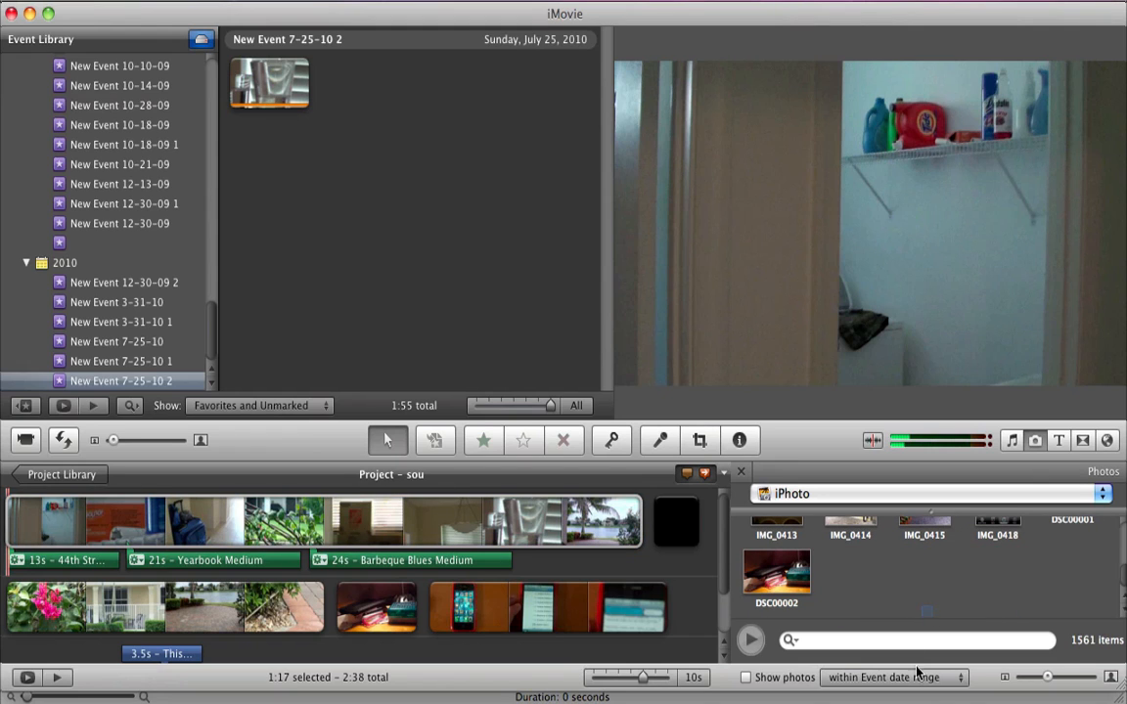
scroll(659, 545, down, 3)
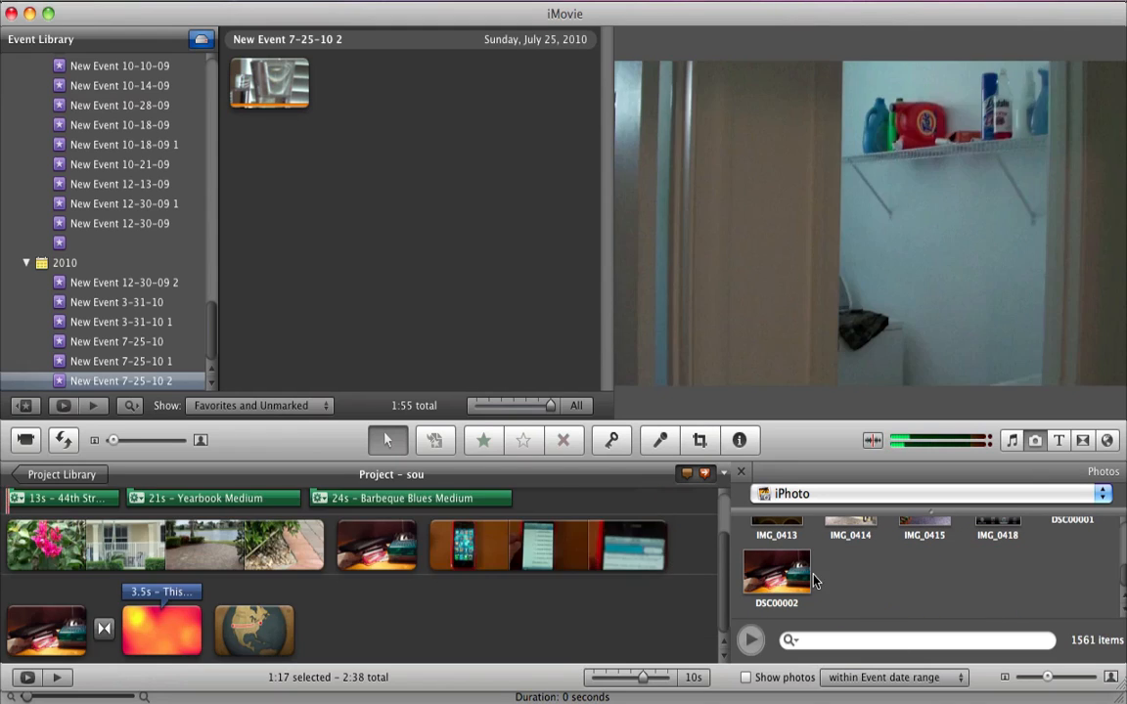
drag(815, 581, 435, 637)
- Add a Horizontal Blur title at the end of the project, following the DSC00002 photo, on a Pinstripes background
click(1061, 440)
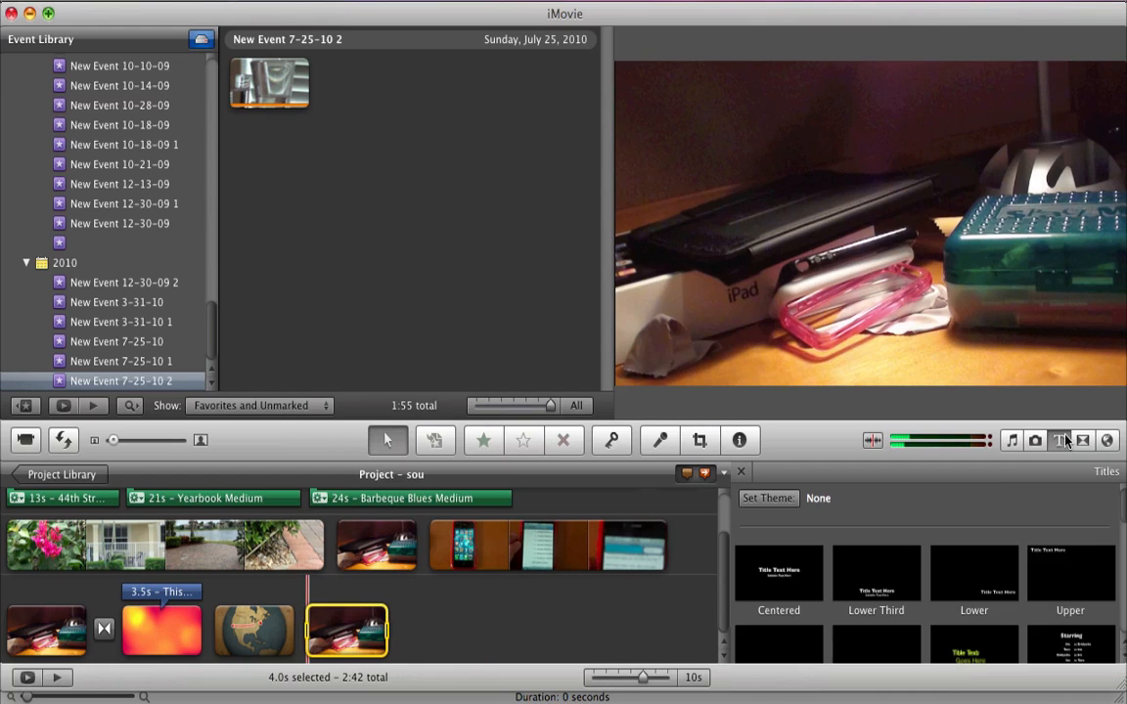
scroll(918, 571, down, 5)
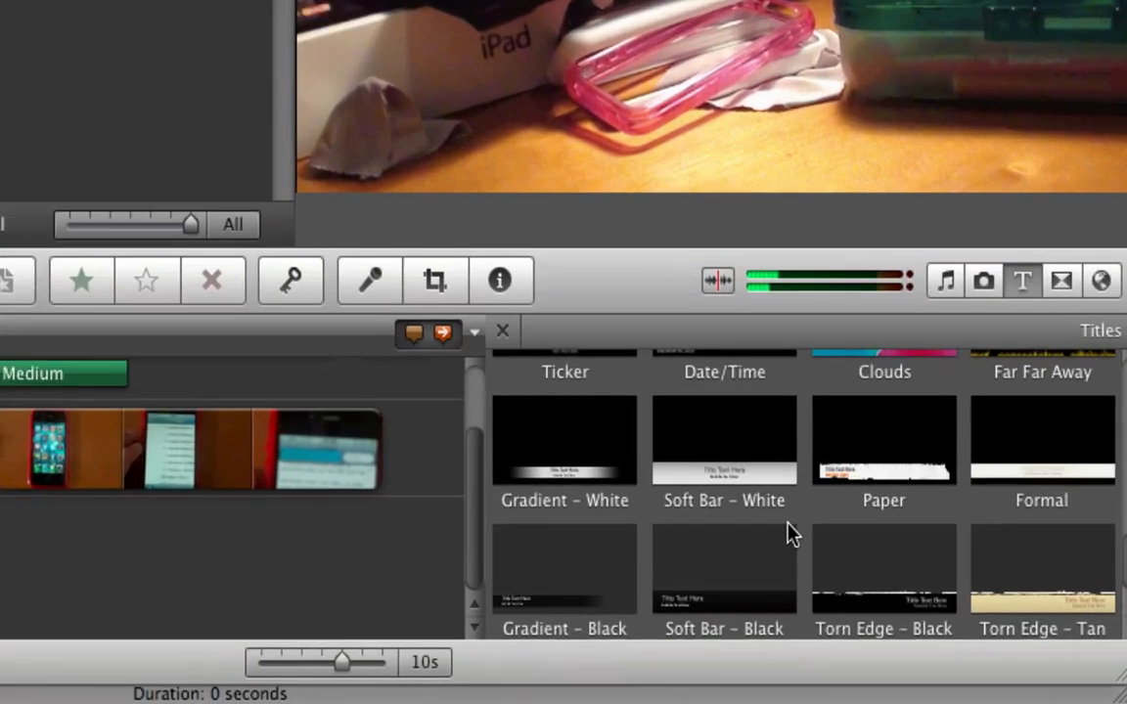
scroll(918, 572, up, 2)
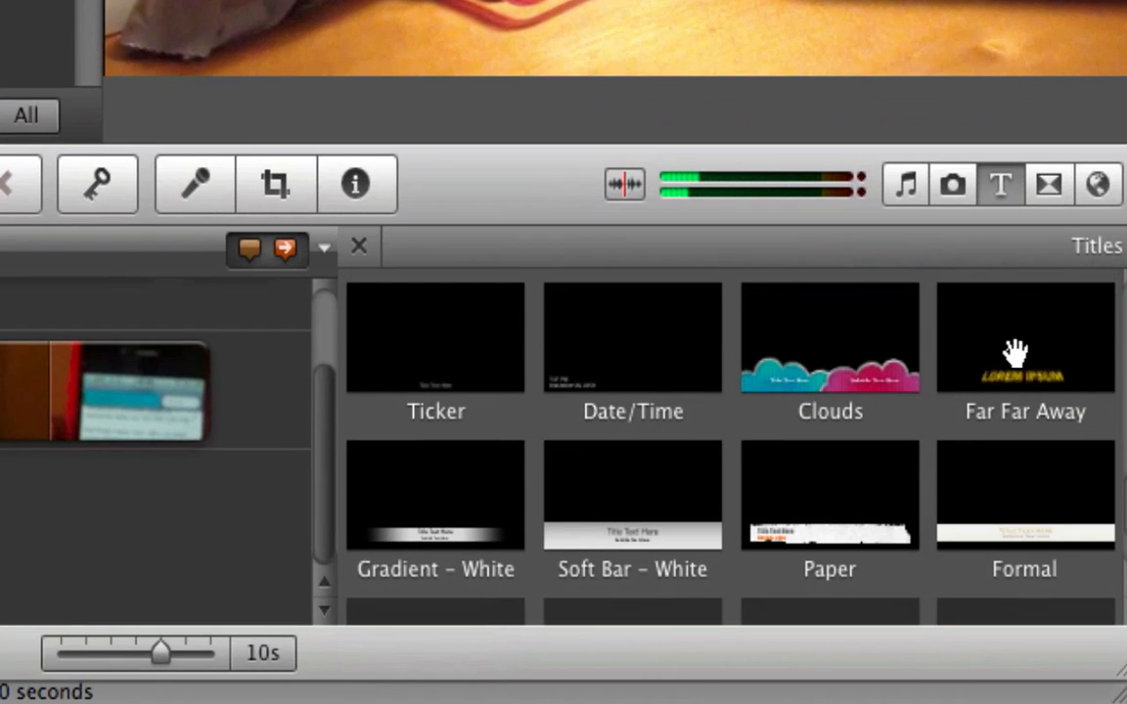
scroll(1016, 518, down, 2)
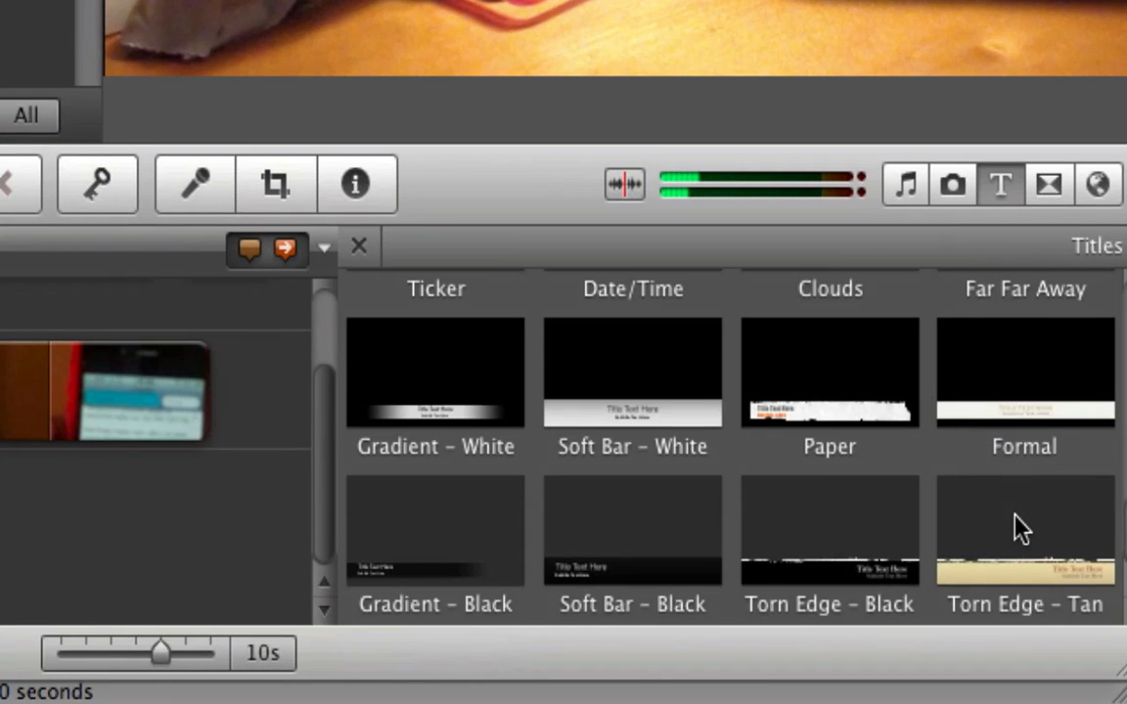
scroll(1015, 516, up, 10)
scroll(519, 504, down, 9)
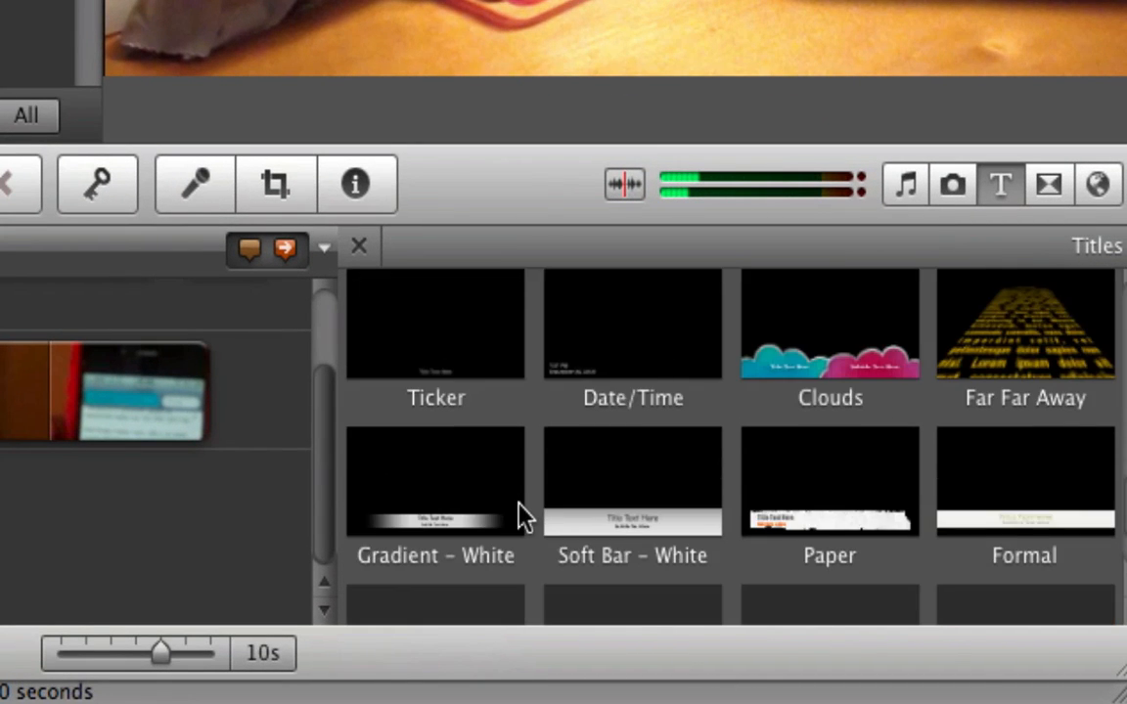
scroll(520, 515, up, 5)
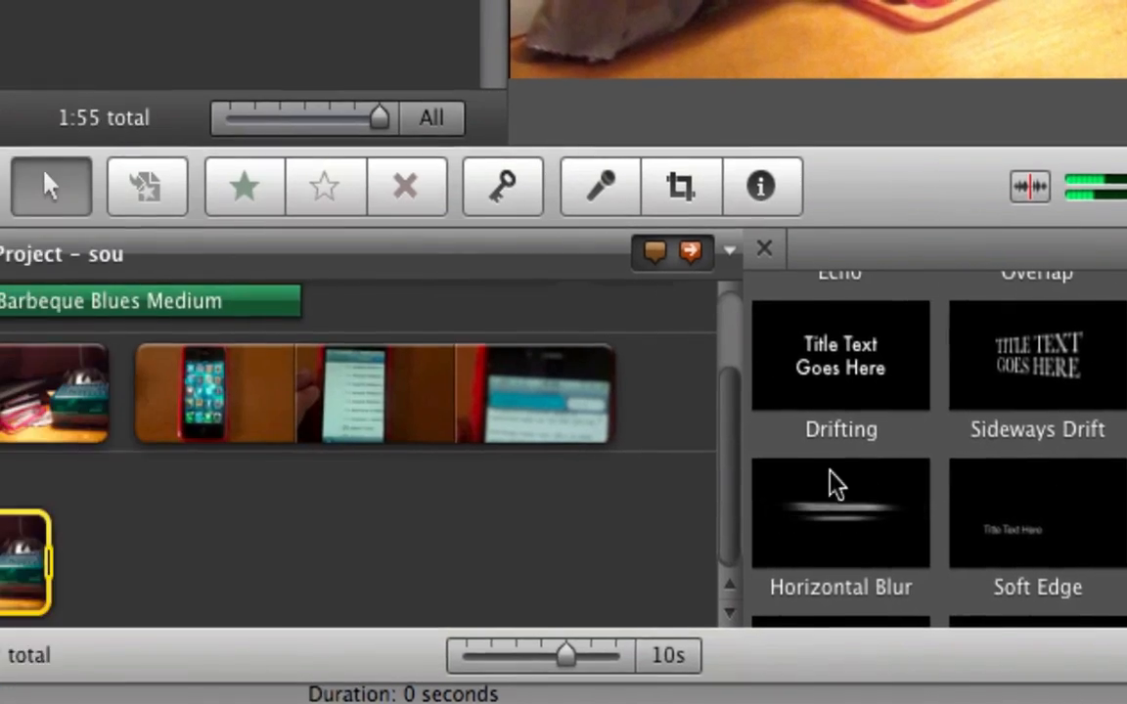
drag(413, 497, 424, 563)
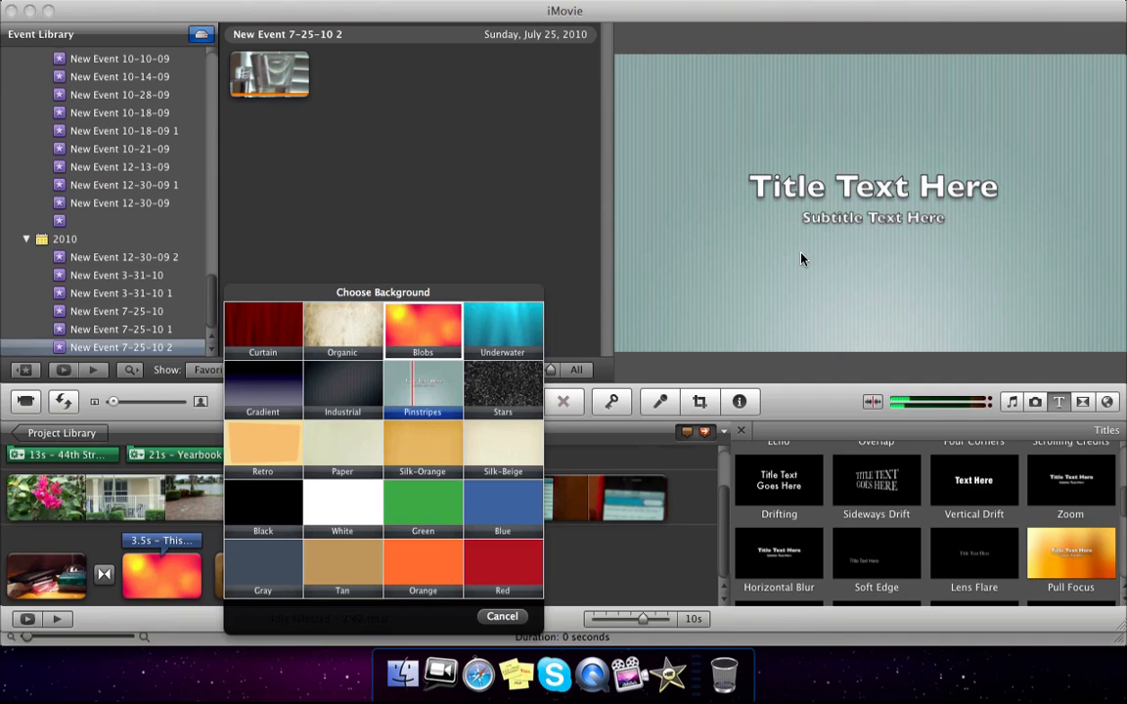
click(411, 372)
- Set the new title's main text to "Hi, this is a test." and finish editing it
text(Hi, thi)
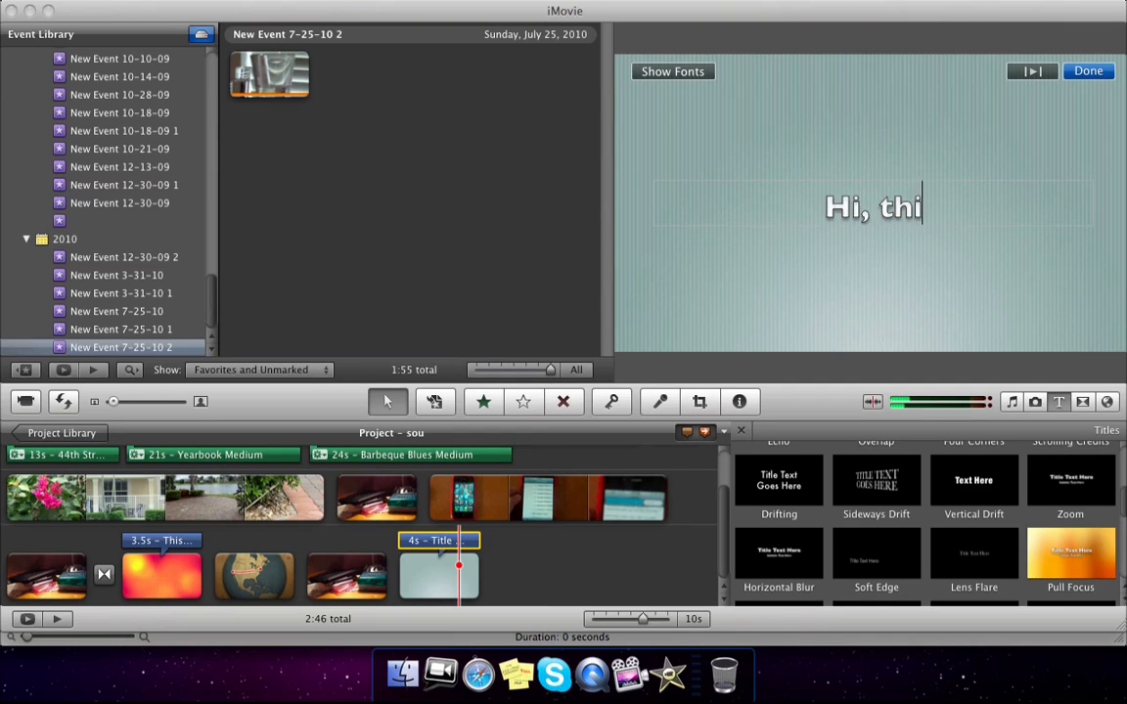
text(s is a test.)
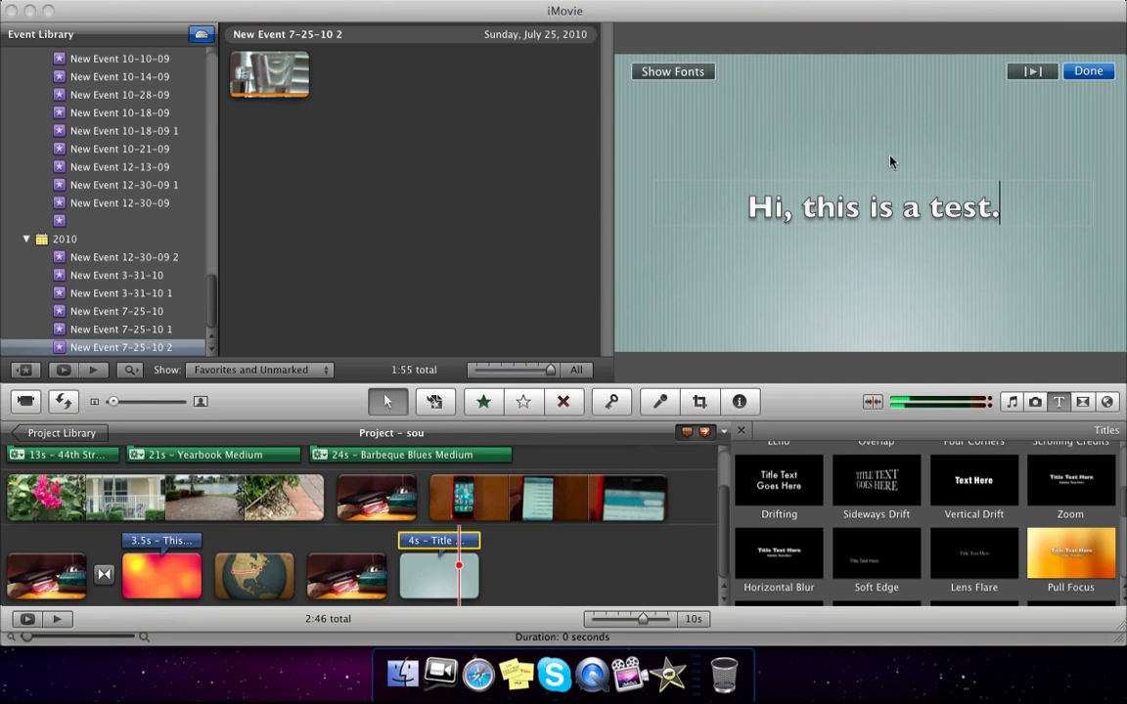
click(1076, 75)
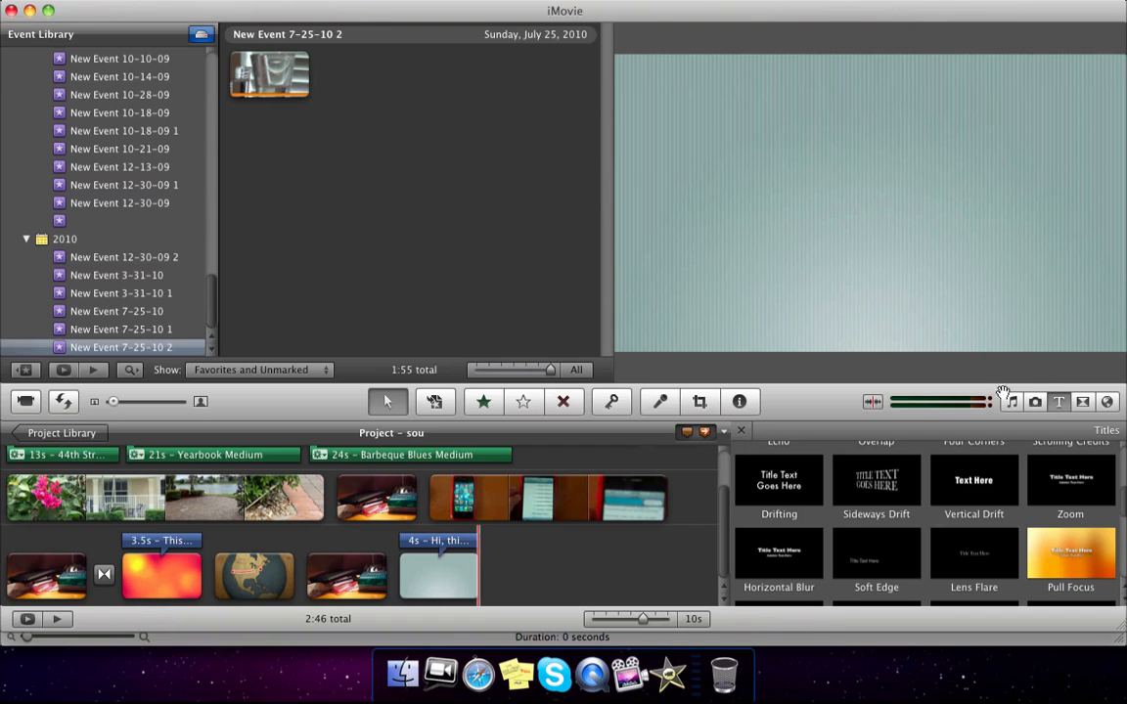
- Insert a Swap transition between the last DSC00002 photo and the Pinstripes title clip
click(1083, 401)
scroll(874, 505, down, 2)
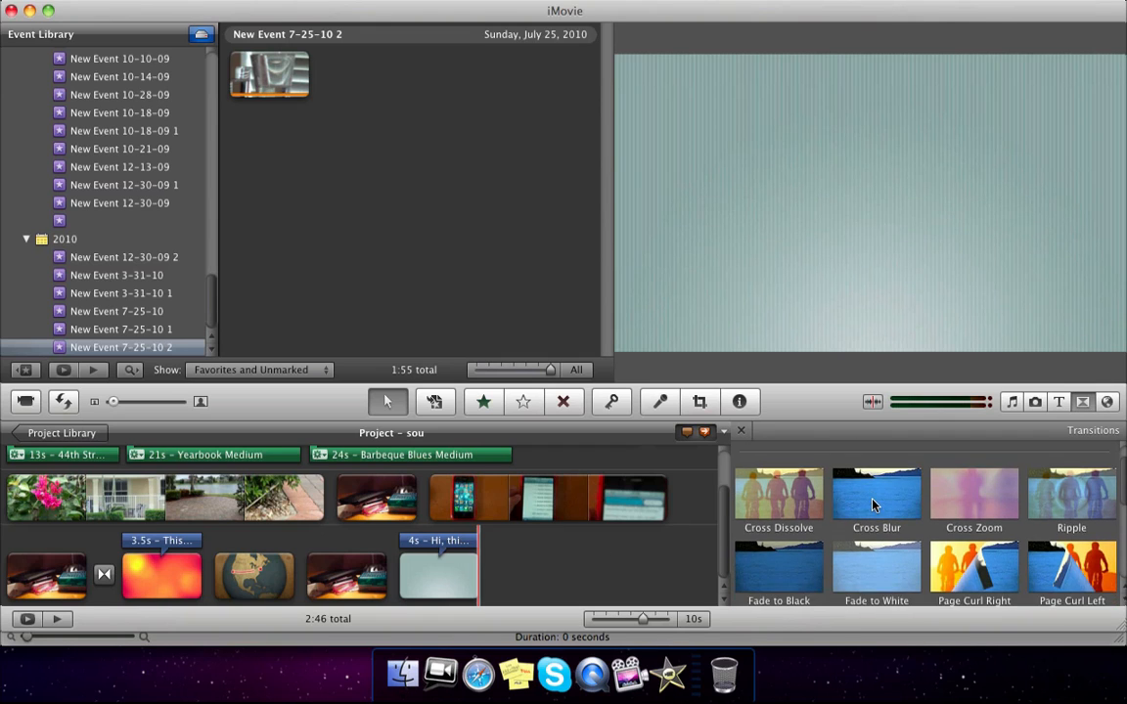
scroll(873, 505, down, 5)
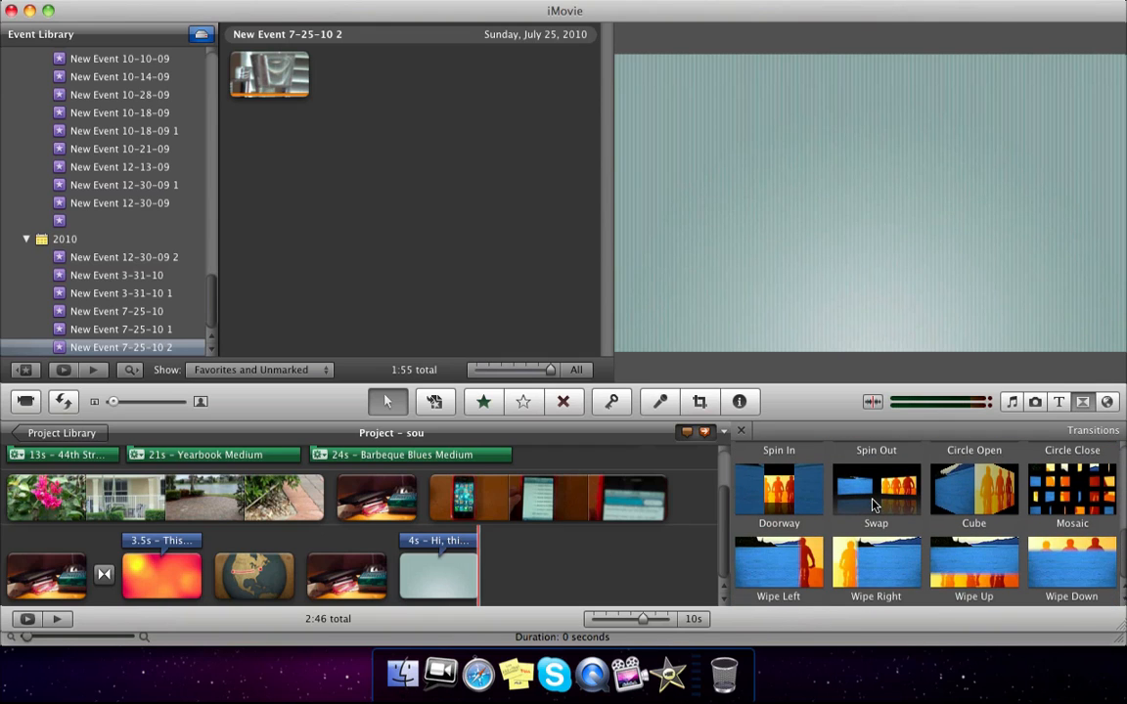
mouse_move(873, 505)
mouse_down()
mouse_move(881, 444)
mouse_move(661, 484)
mouse_move(586, 484)
mouse_move(382, 582)
mouse_move(394, 584)
mouse_up()
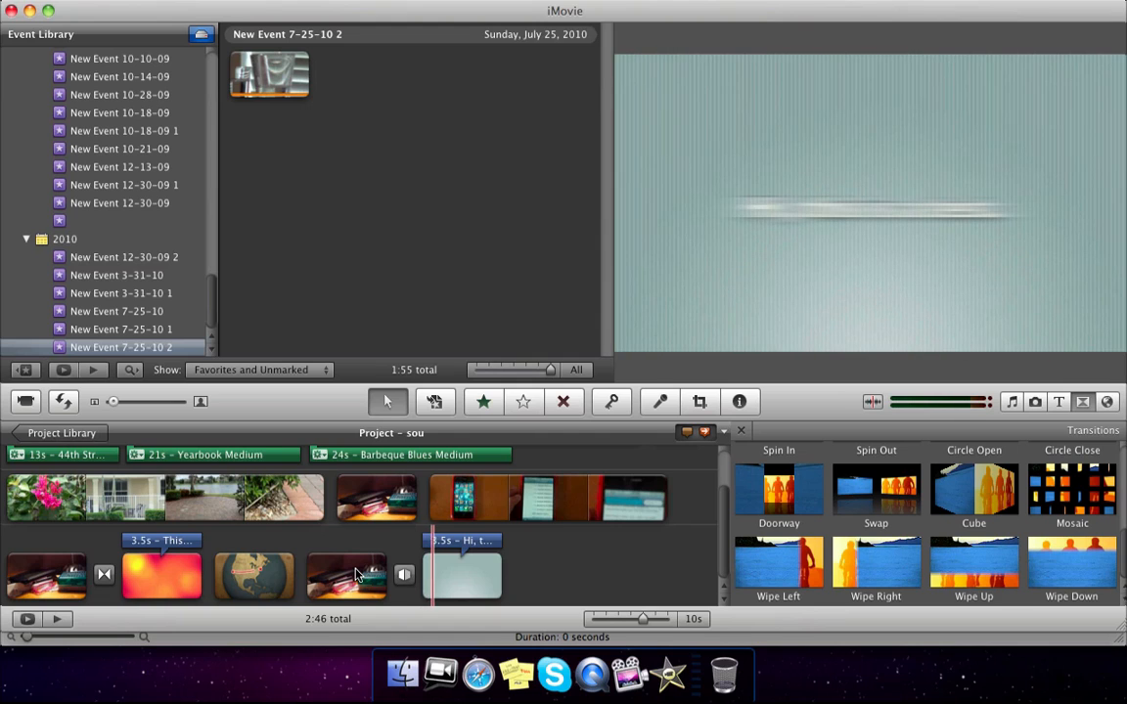
click(357, 575)
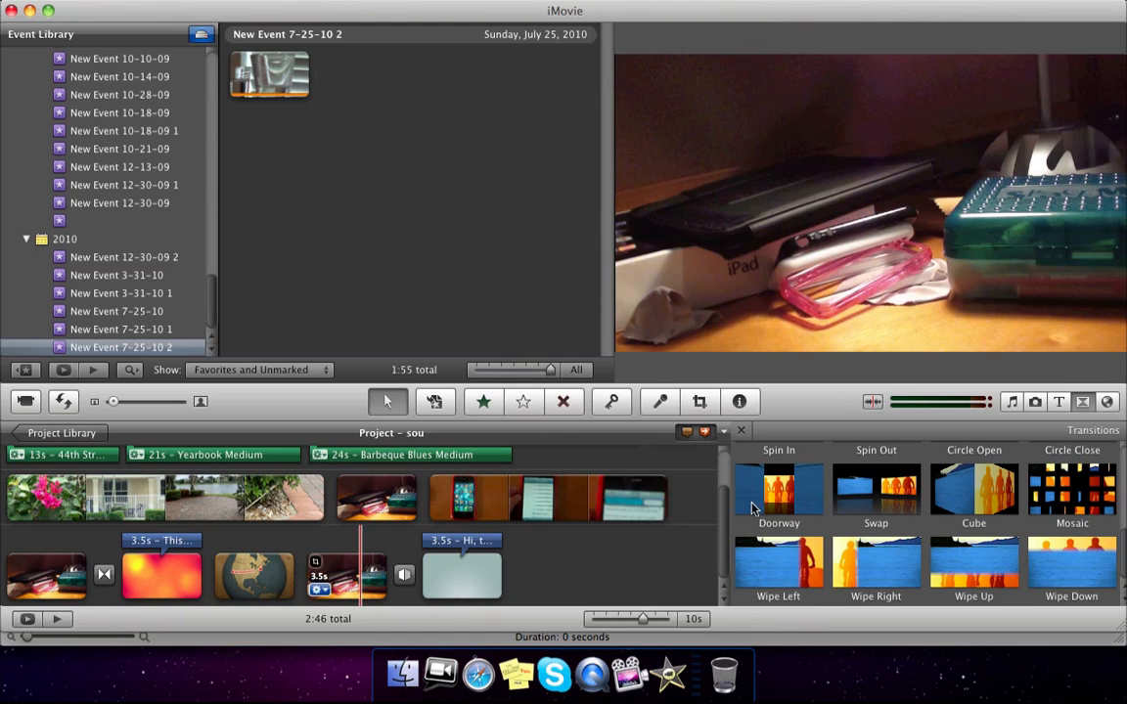
- Show the Maps and Backgrounds browser and play the globe map clip in the project
click(1106, 402)
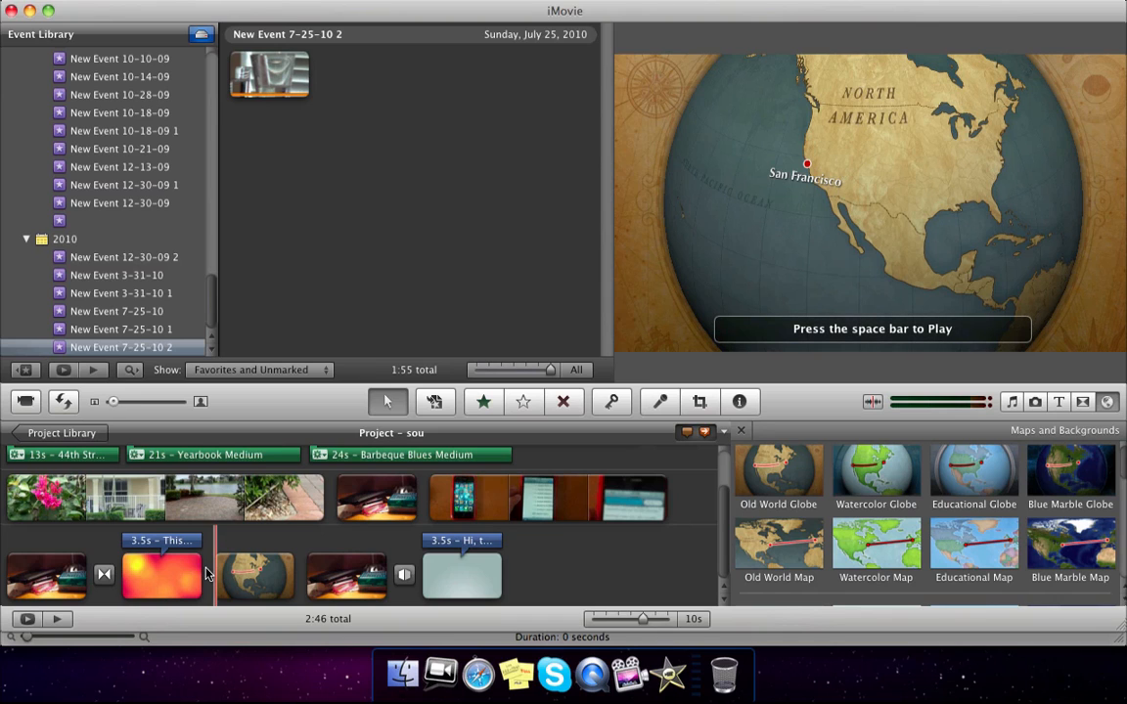
key(space)
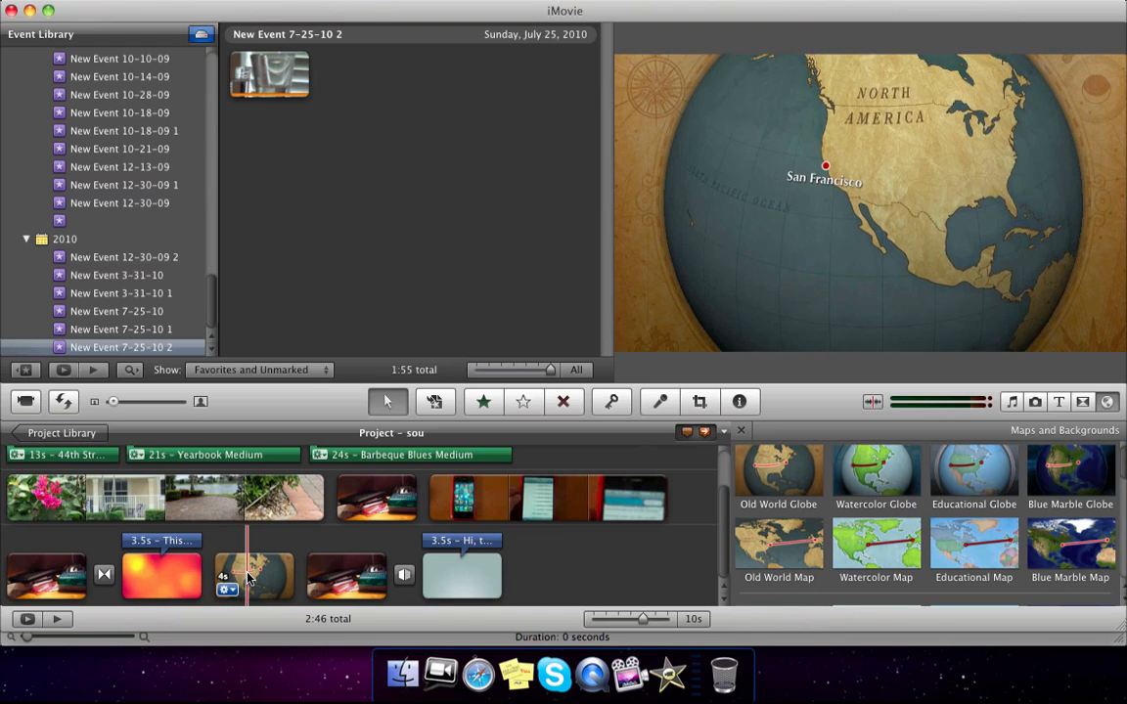
click(248, 579)
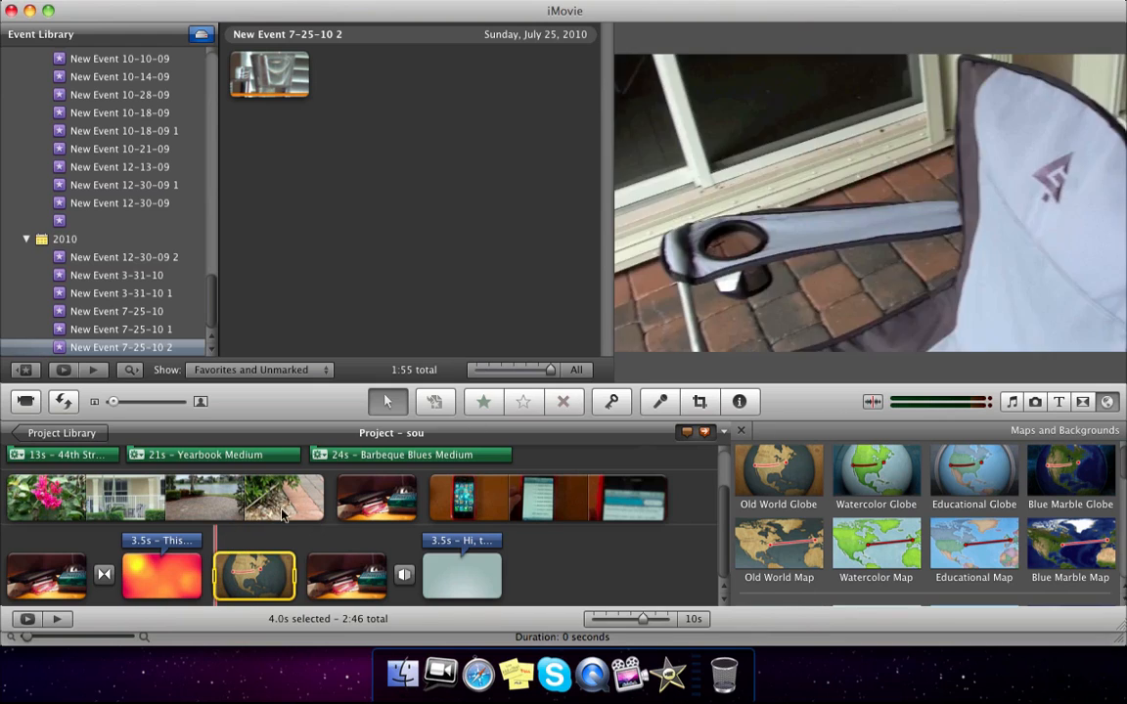
- Open the globe map clip's settings and set its start location to Salt Lake City, Utah
click(227, 590)
click(256, 607)
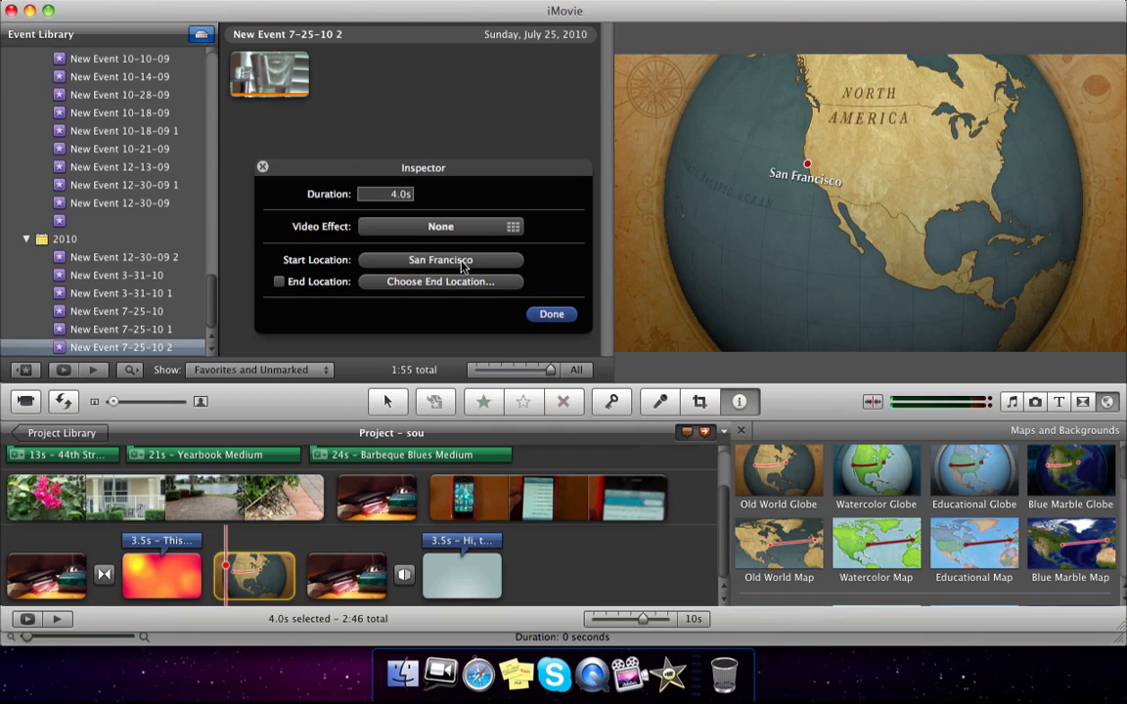
click(463, 262)
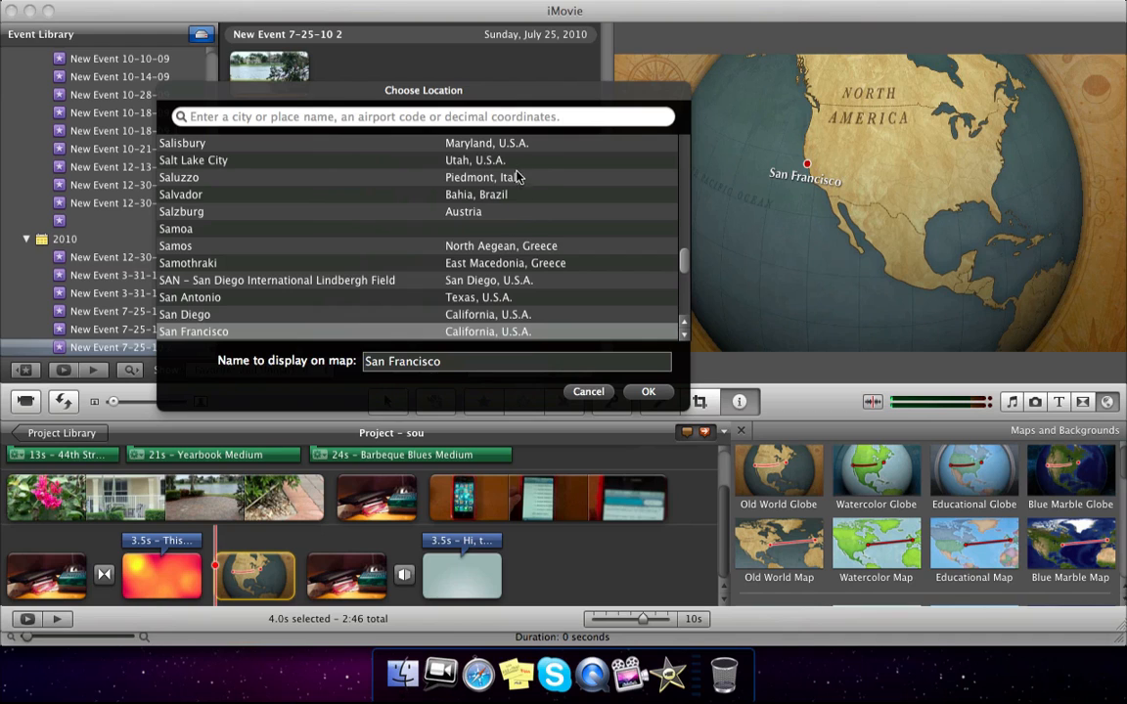
double_click(469, 160)
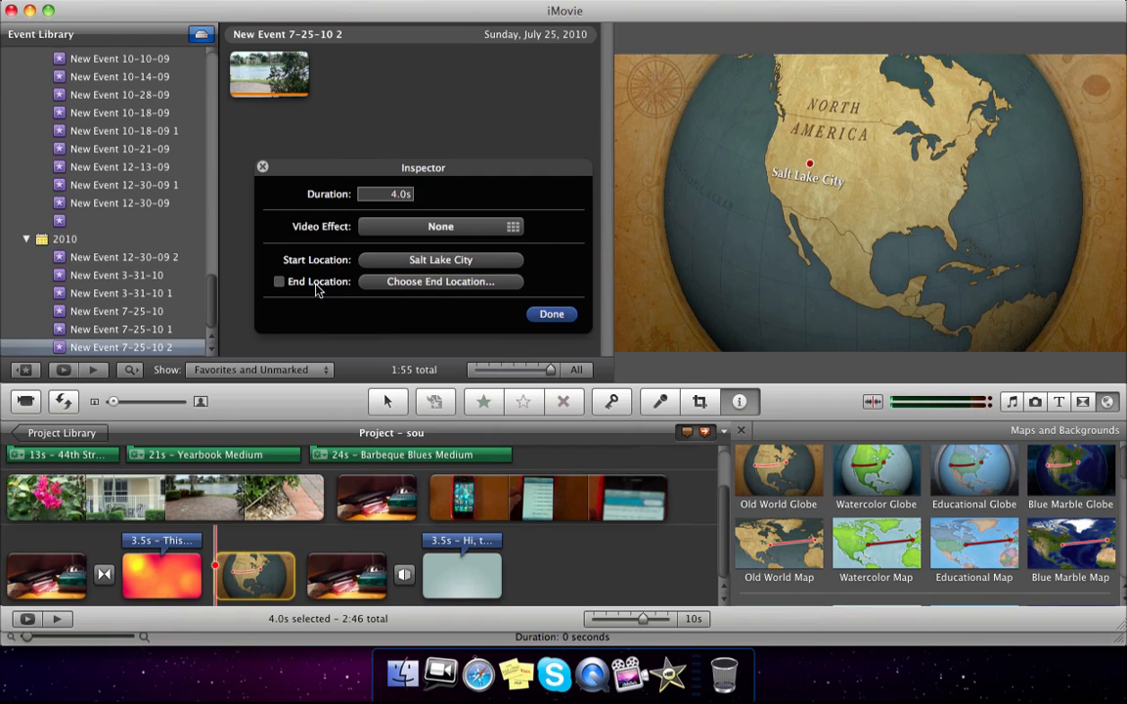
- Set the globe map's end location to Salzburg, Austria, and close the clip's settings
click(405, 283)
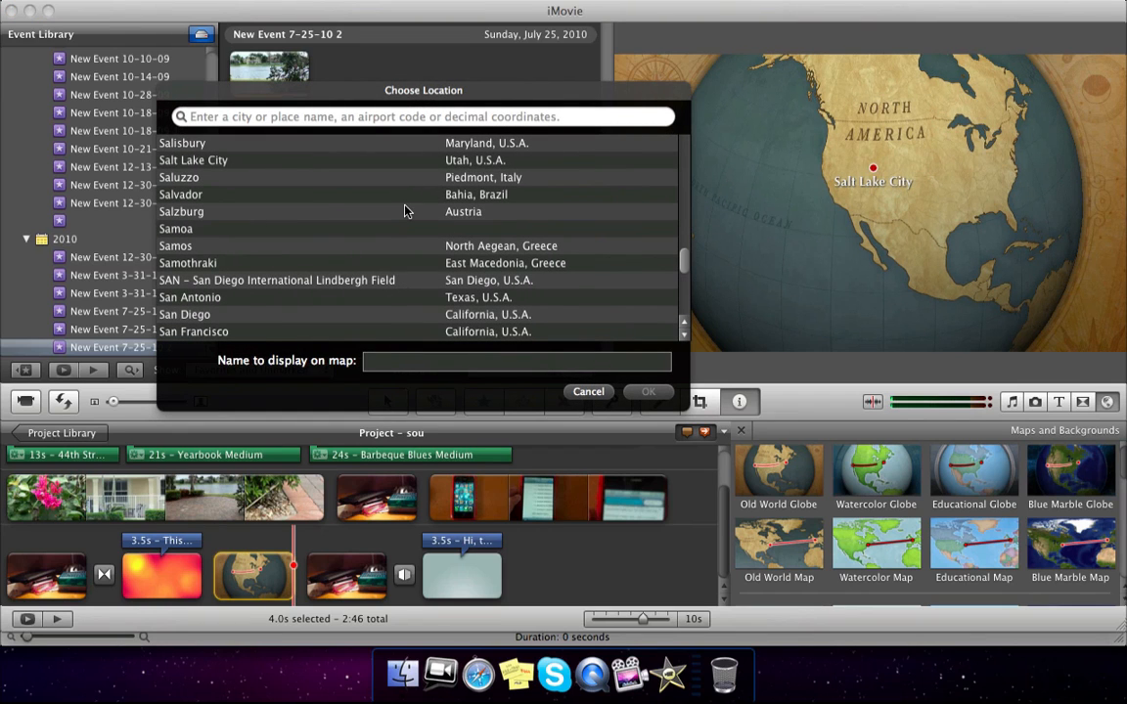
double_click(405, 211)
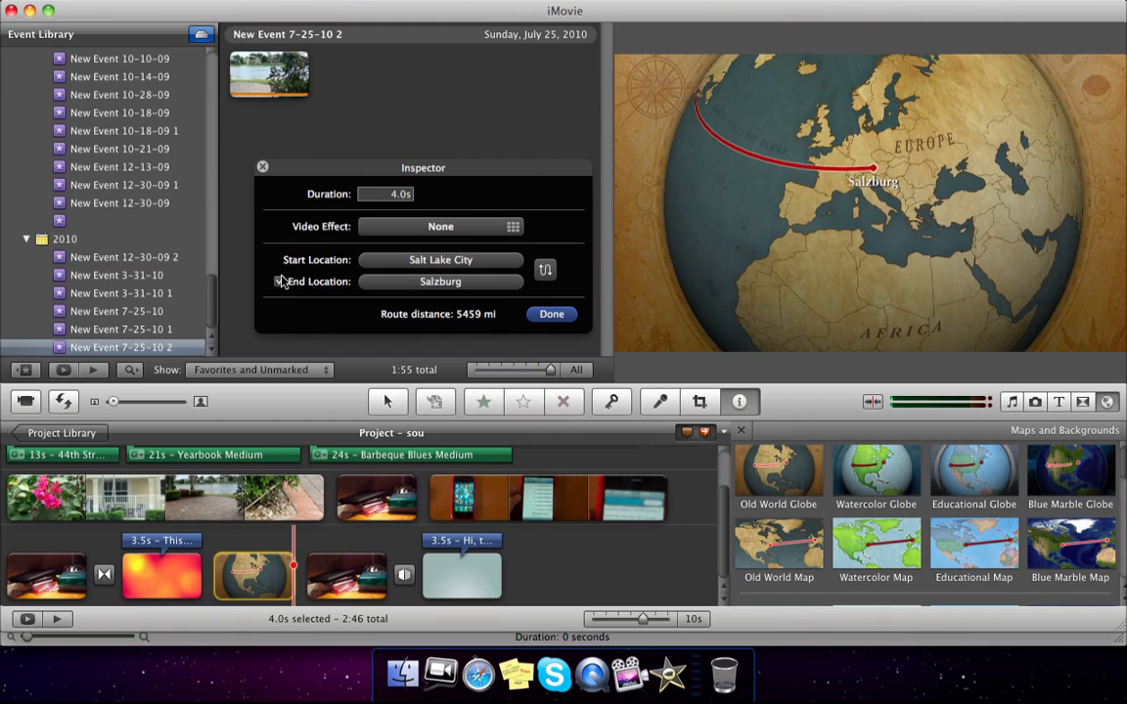
click(536, 314)
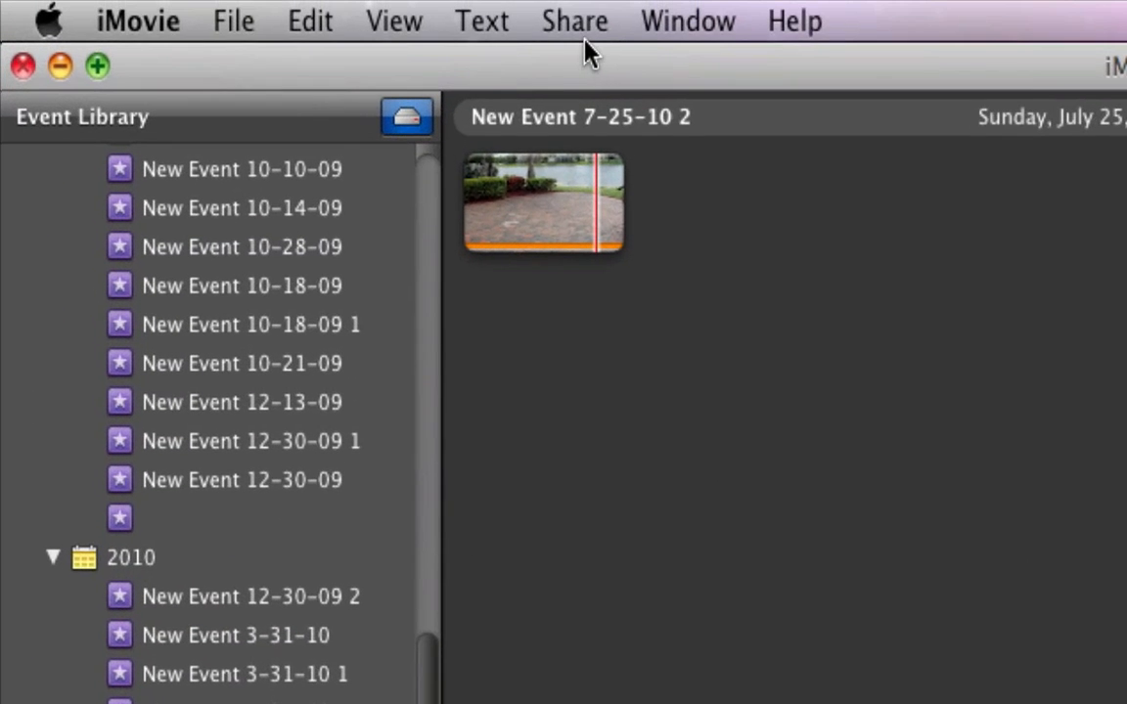
- Examine the sharing choices and the Export Movie size options for the project, and leave without exporting
click(368, 4)
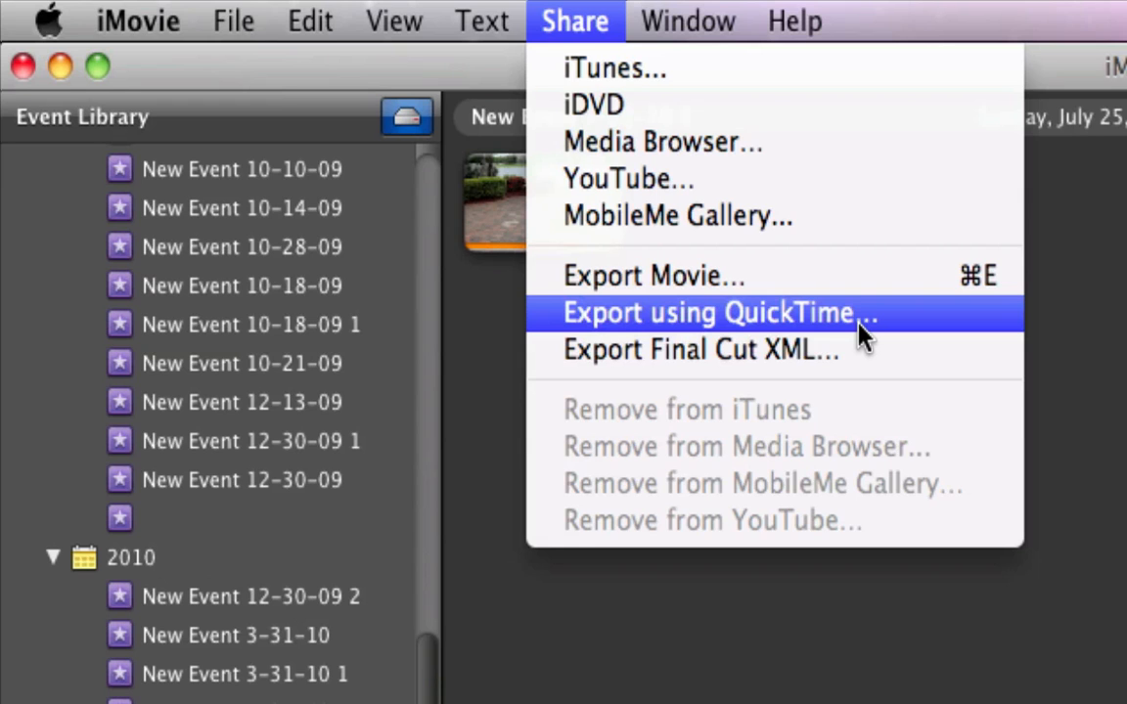
click(855, 277)
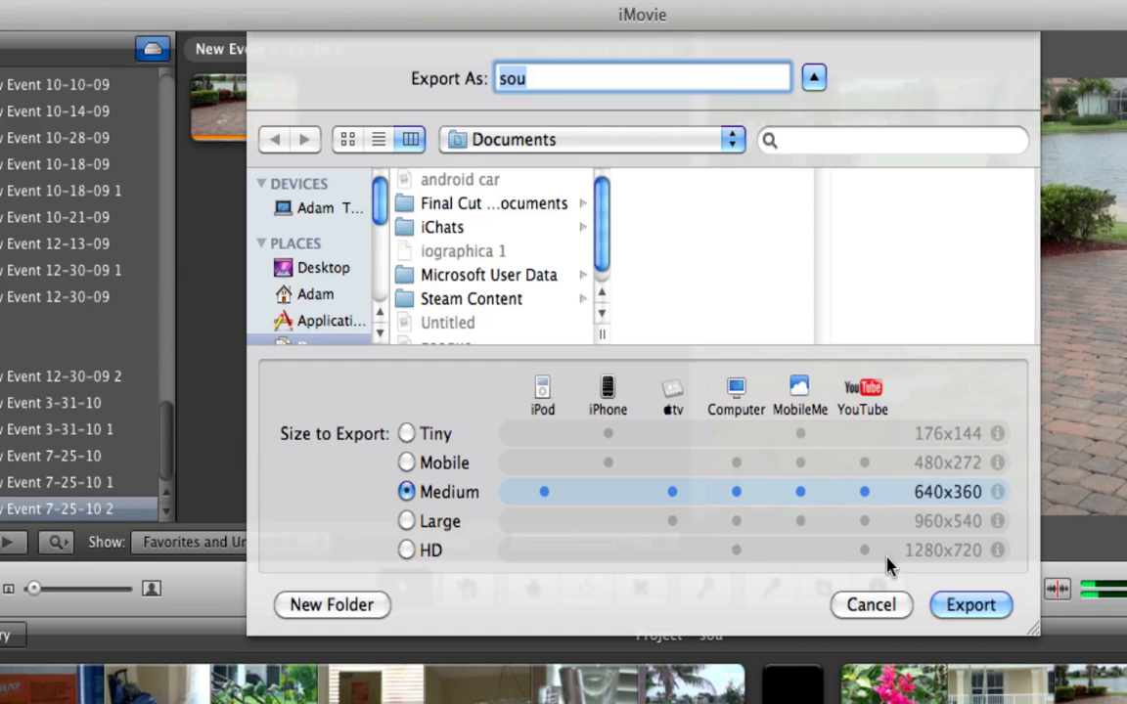
click(867, 604)
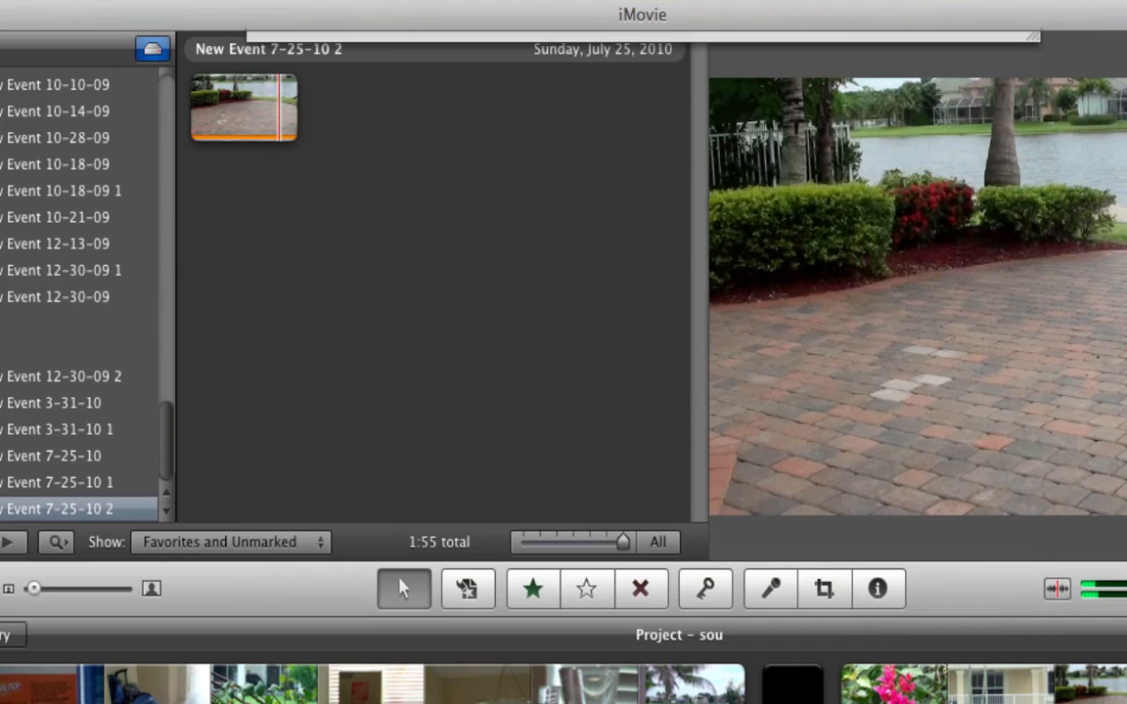
- Open the YouTube publishing settings for the project and choose the HD 1280x720 size
click(266, 1)
click(295, 89)
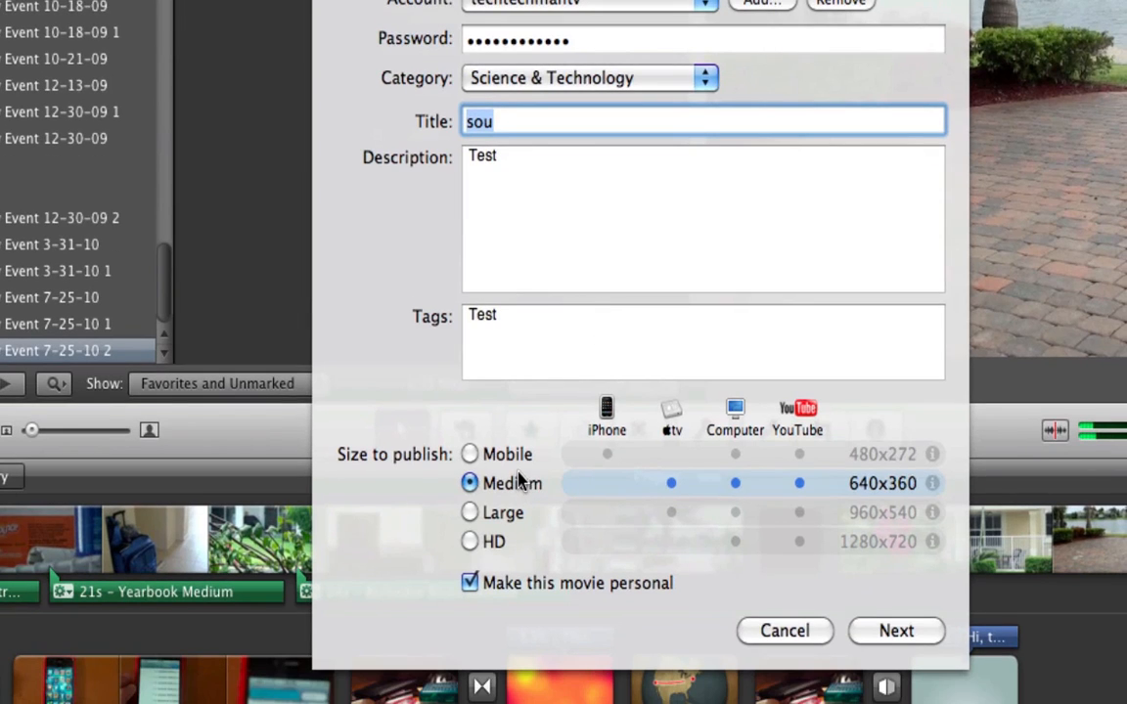
click(470, 543)
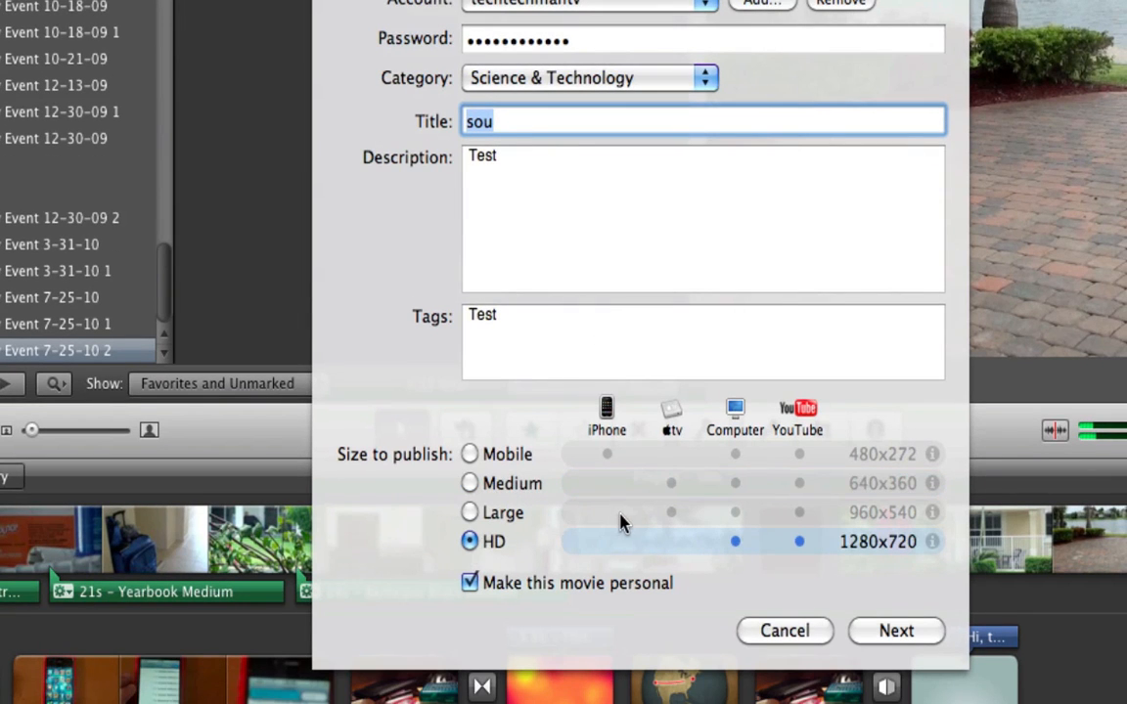